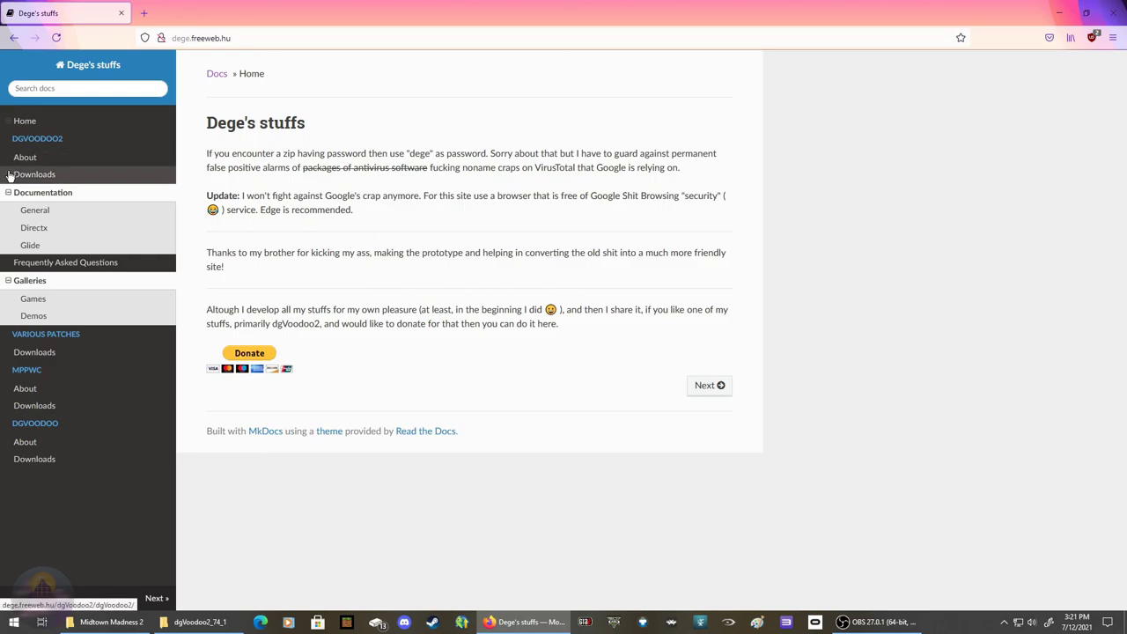
Open the dgVoodoo2 downloads page and look over the extracted dgVoodoo2_74_1 folder.
left_click(10, 176)
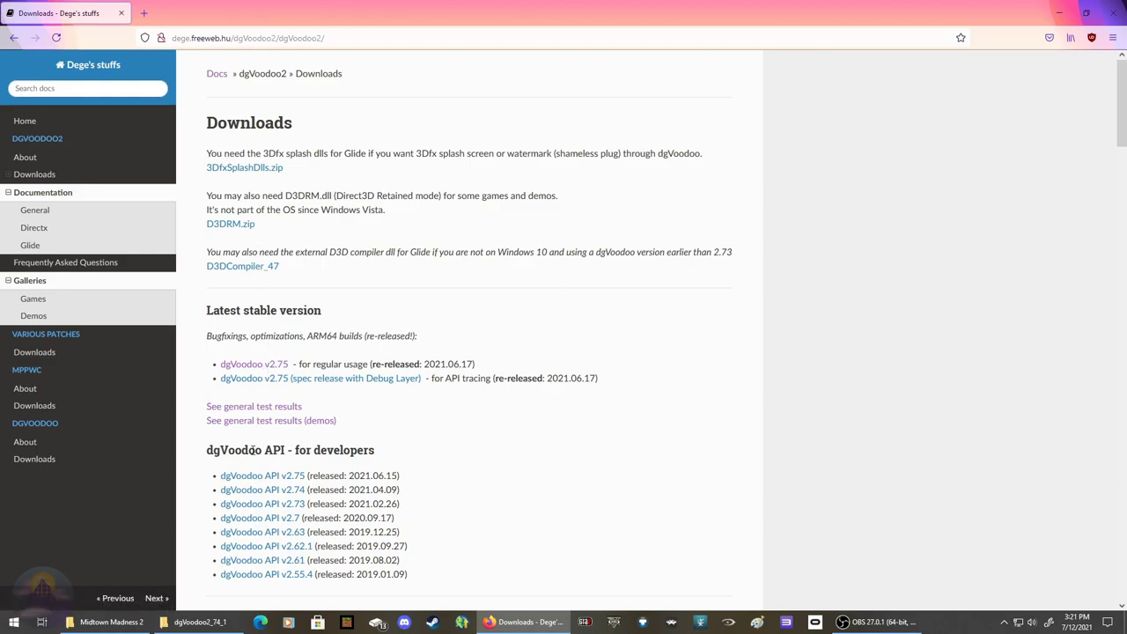
left_click(236, 627)
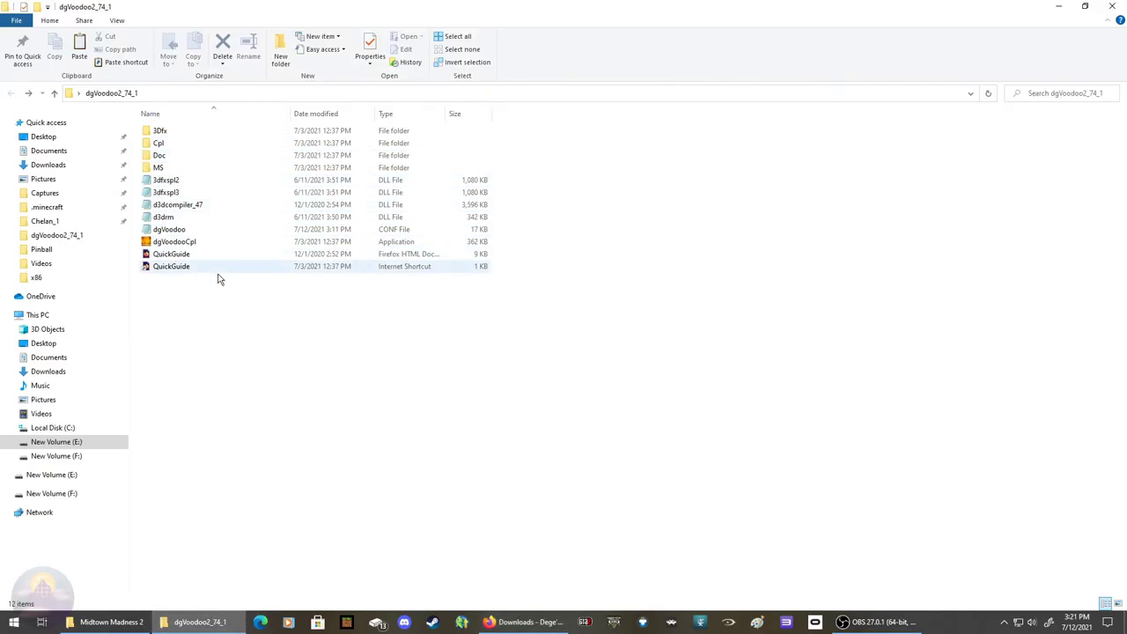
left_click(528, 622)
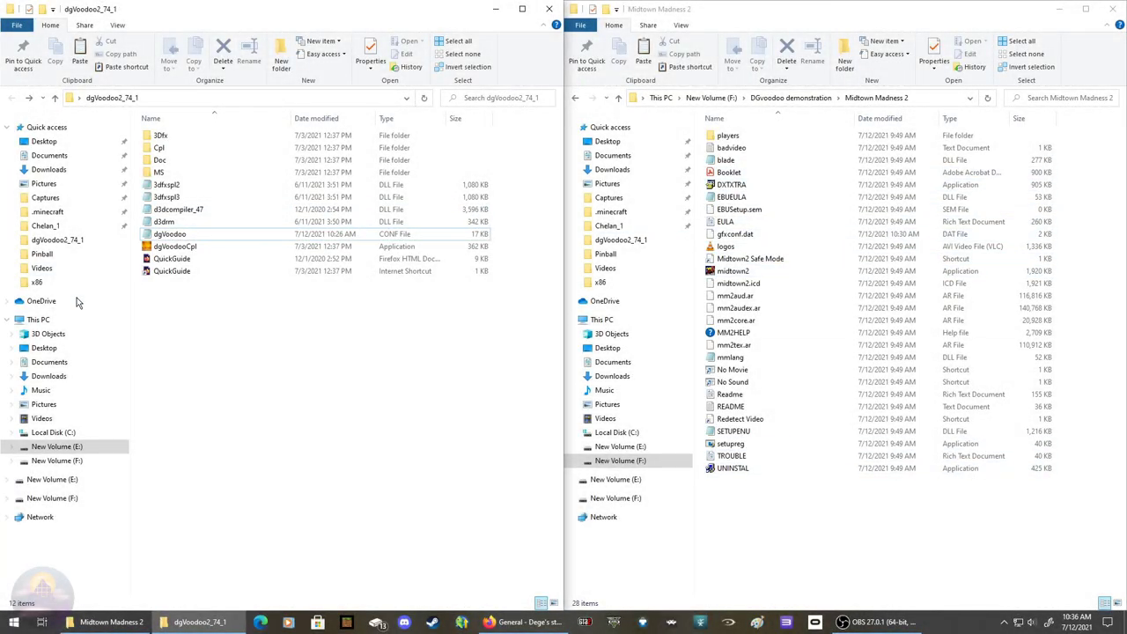
Launch midtown2 from the Midtown Madness 2 folder, drive part of a checkpoint race and exit the game.
double_click(775, 271)
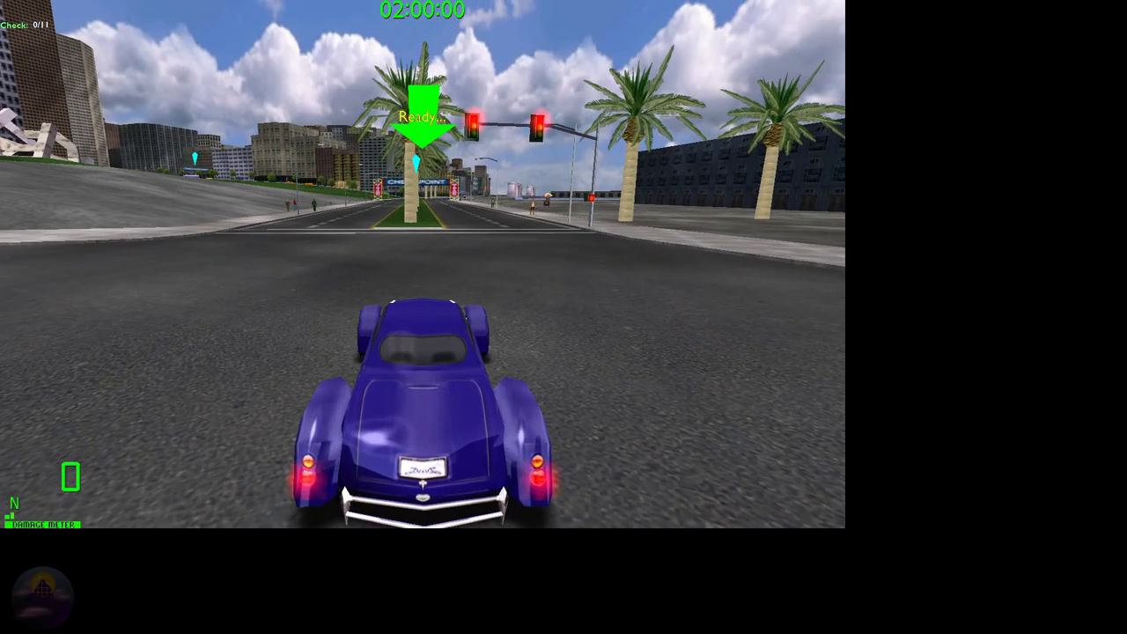
key("Up")
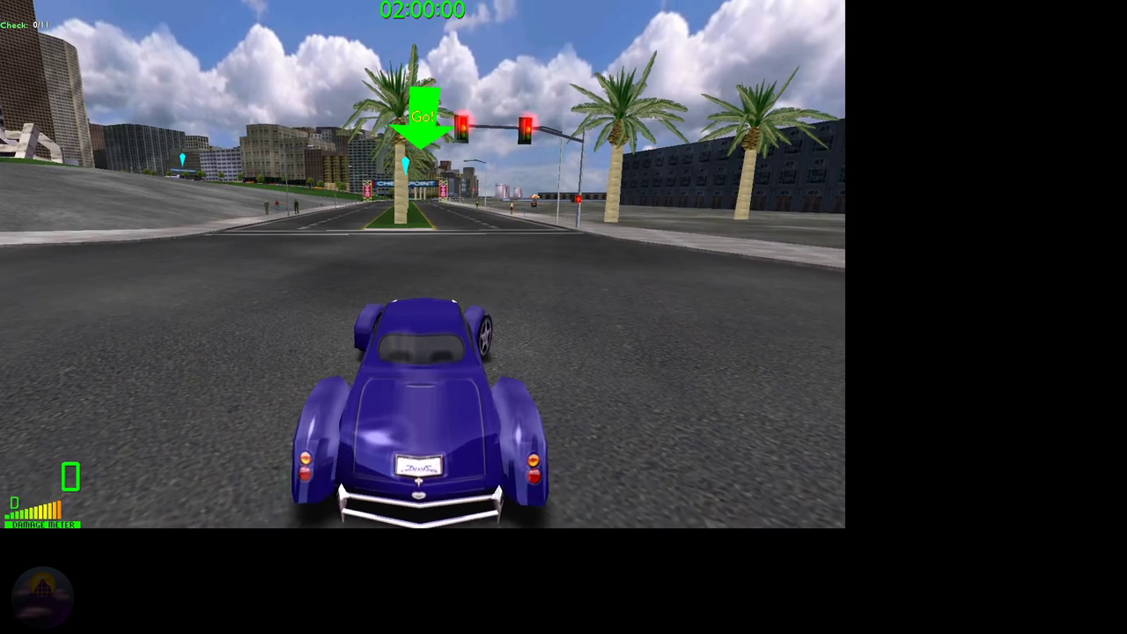
key("Right")
key("Left")
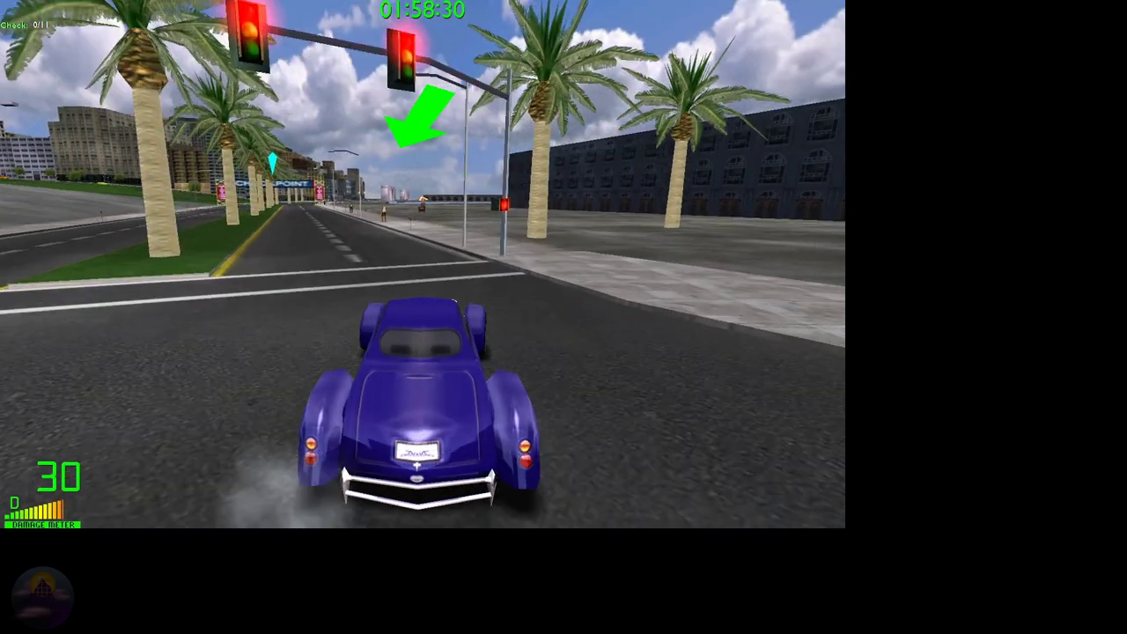
key("Up")
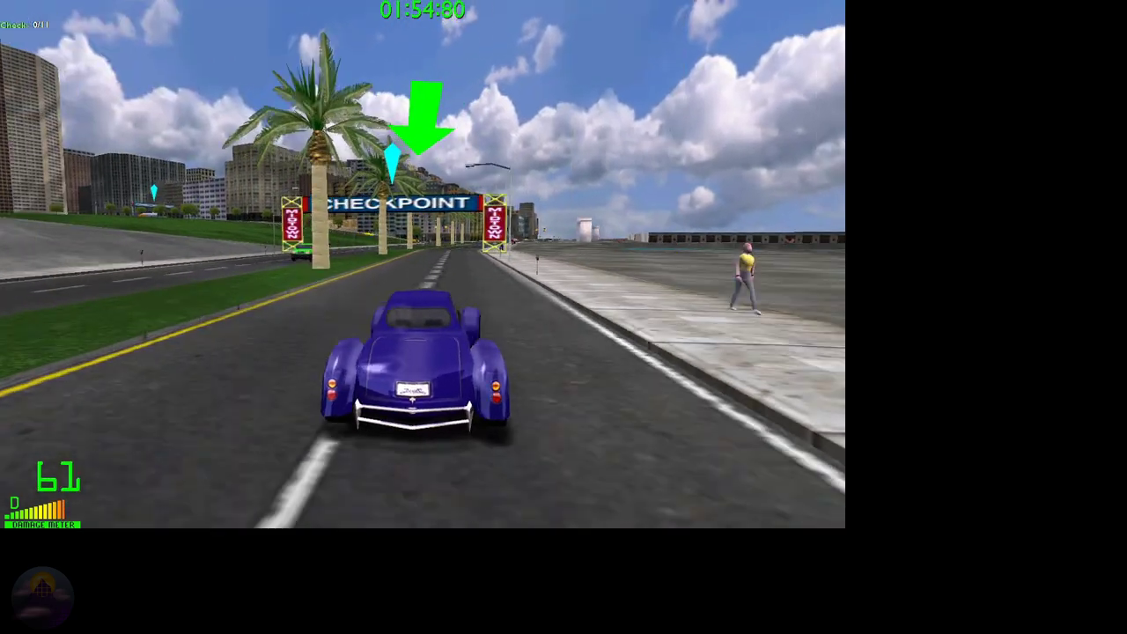
key("Right")
key("Left")
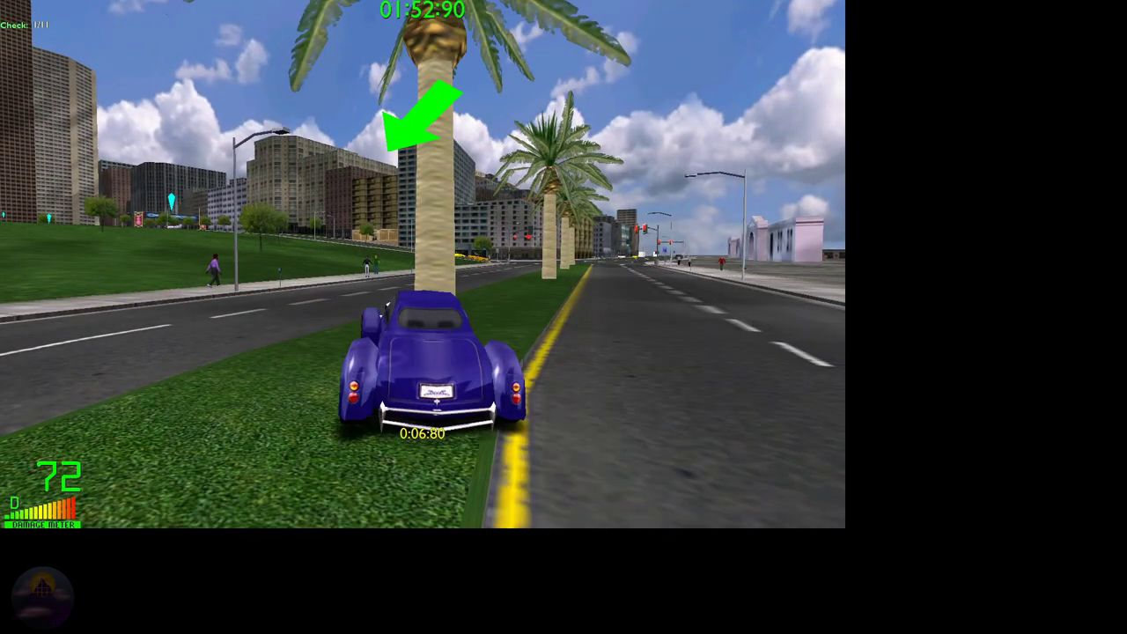
key("Left")
key("Right")
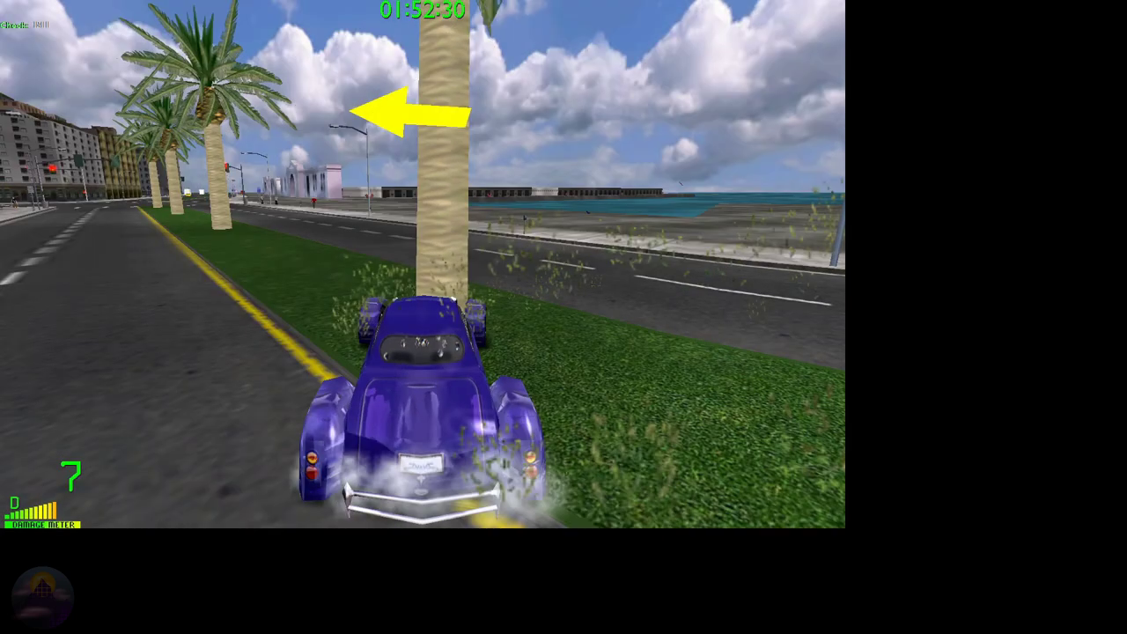
key("Right")
key("Right")
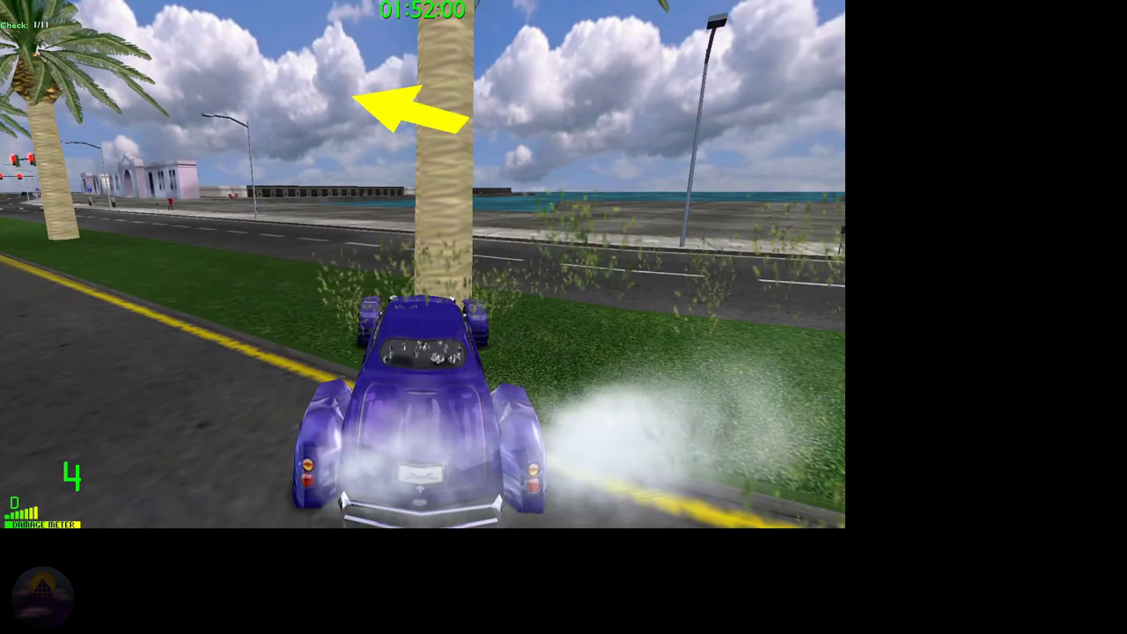
key("Left")
key("Escape")
key("Up")
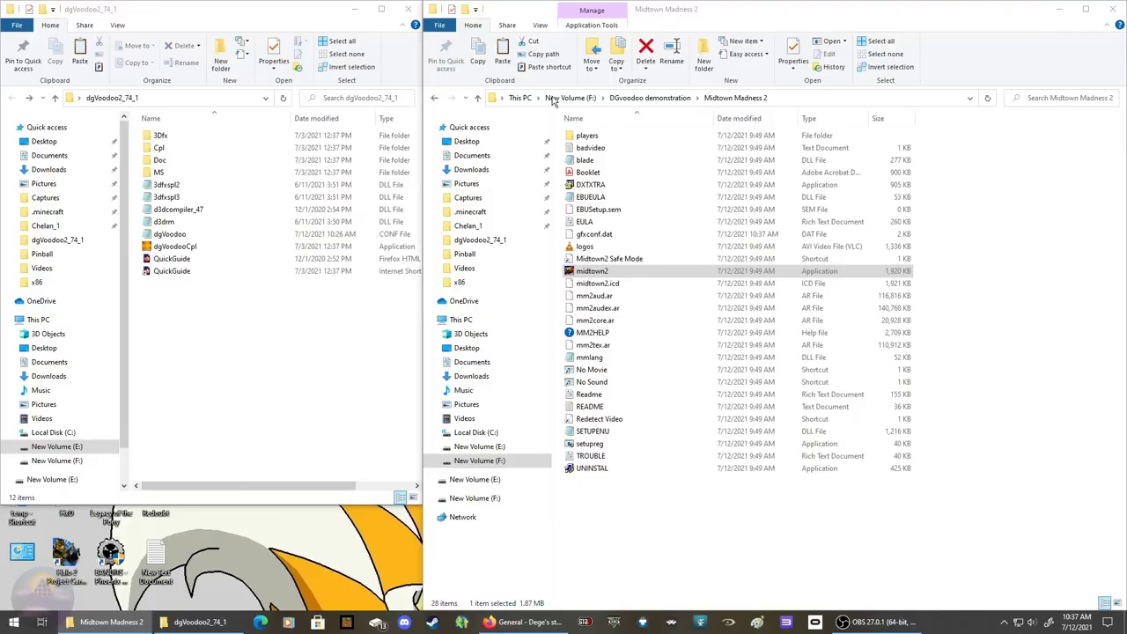
Open dgVoodooCpl, select NVIDIA GeForce GTX 1070 as the adapter, and review the full screen output and scaling mode options.
left_click(311, 15)
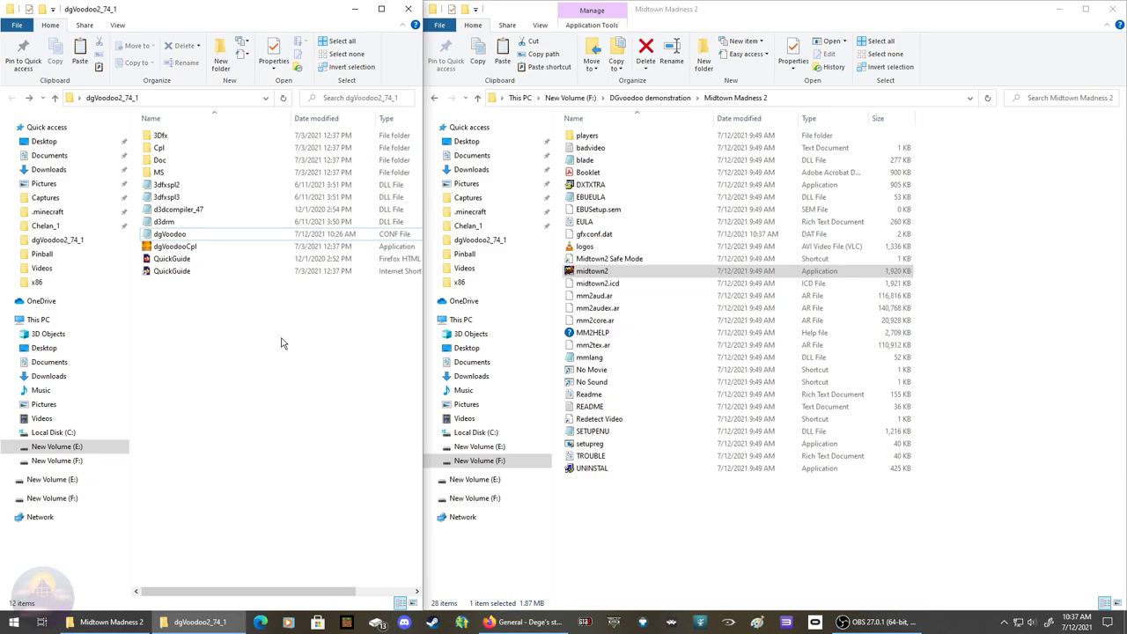
double_click(204, 248)
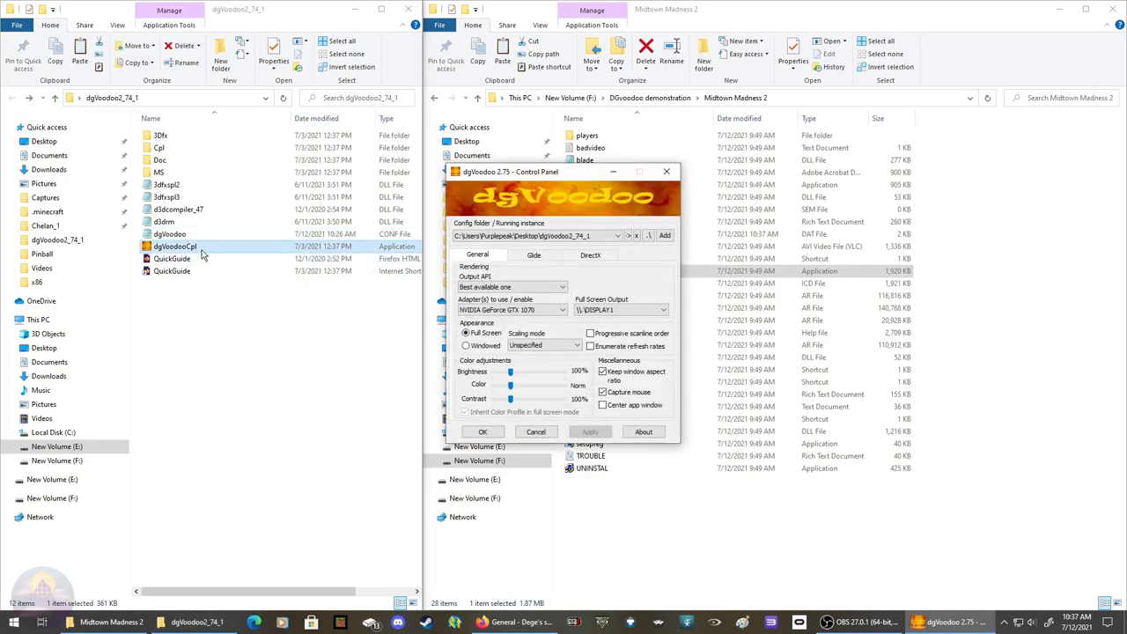
left_click(546, 310)
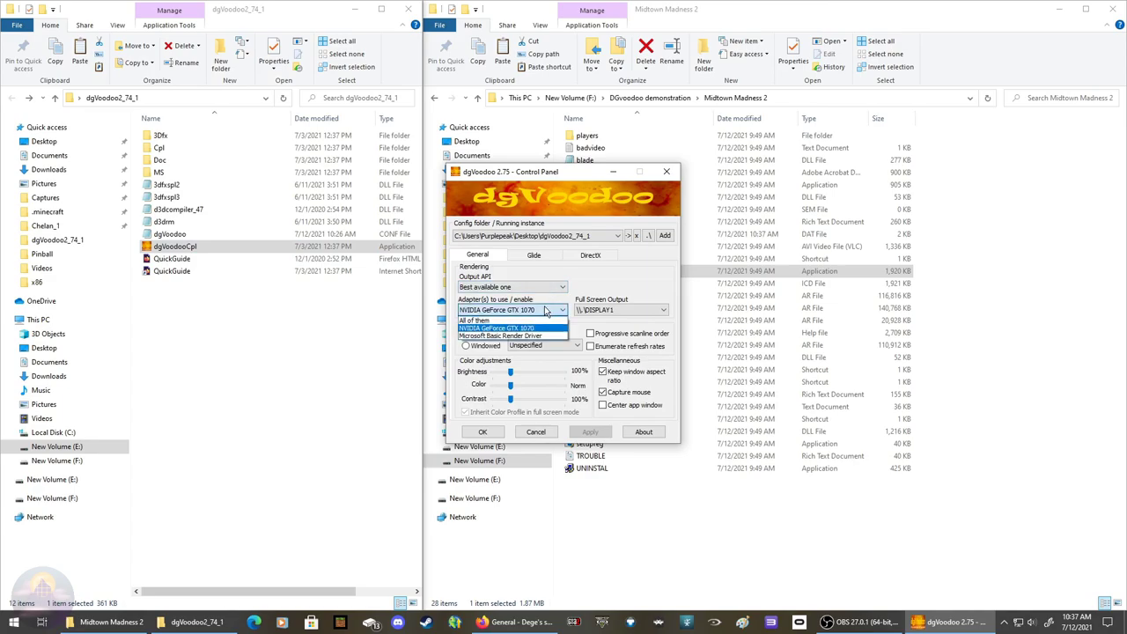
left_click(529, 328)
left_click(630, 313)
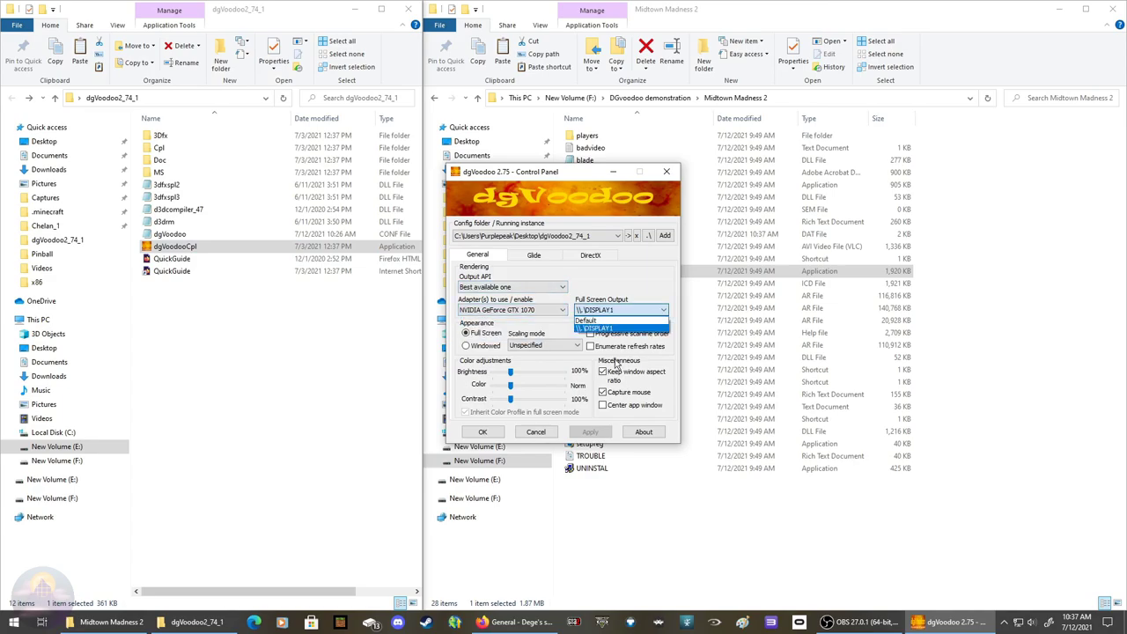
left_click(641, 310)
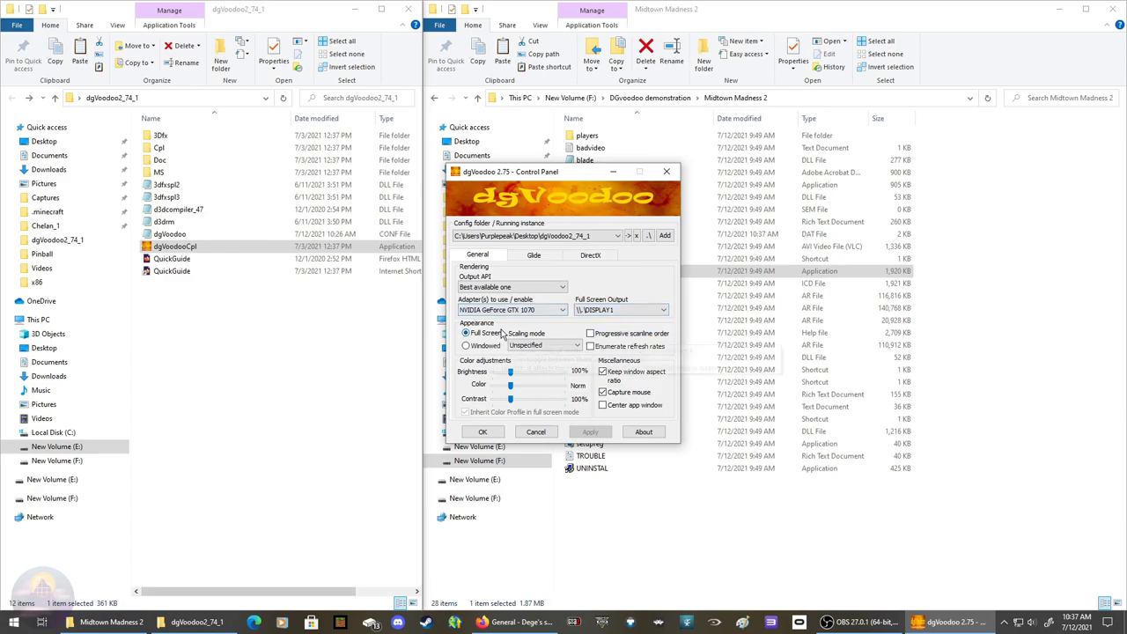
left_click(575, 346)
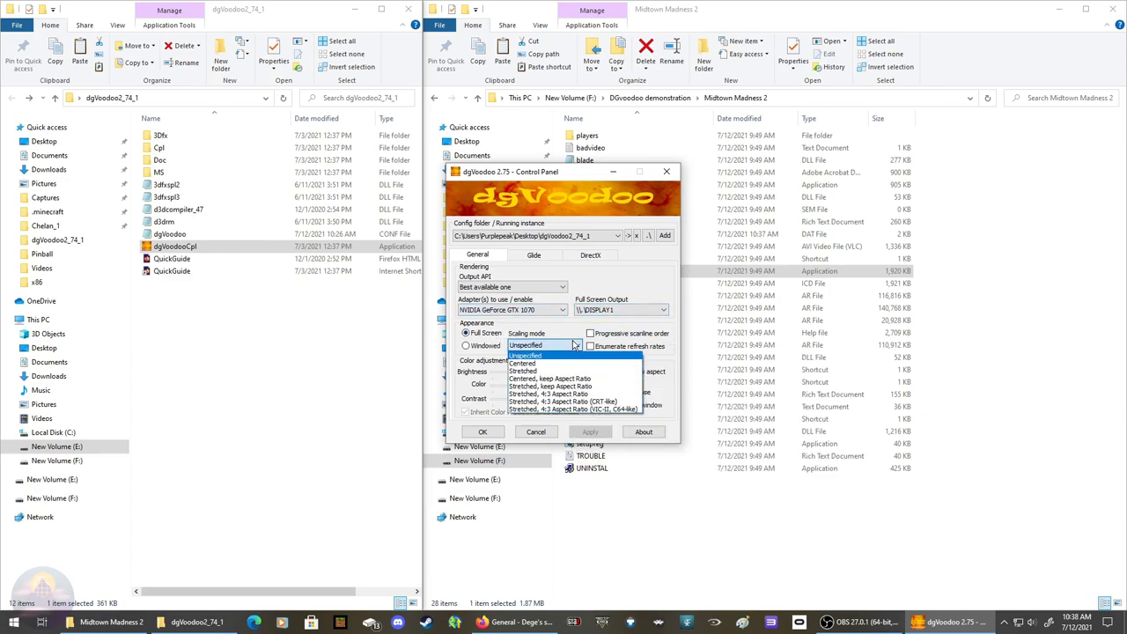
left_click(576, 347)
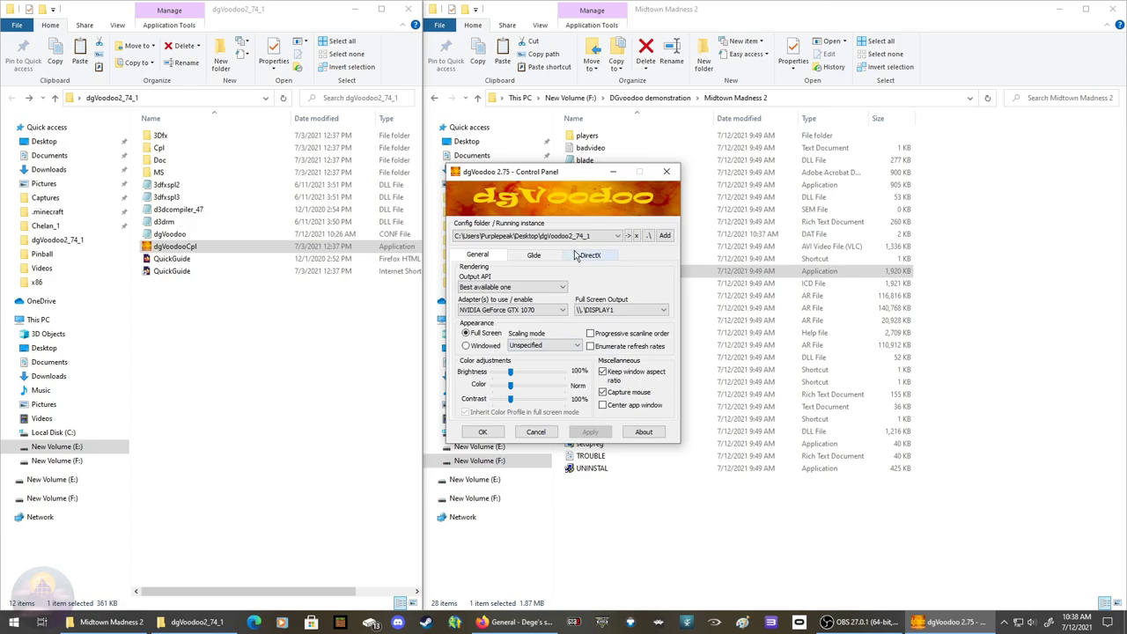
Select dgVoodoo Virtual 3D Accelerated Card as the DirectX video card, apply the configuration and close the control panel.
left_click(577, 255)
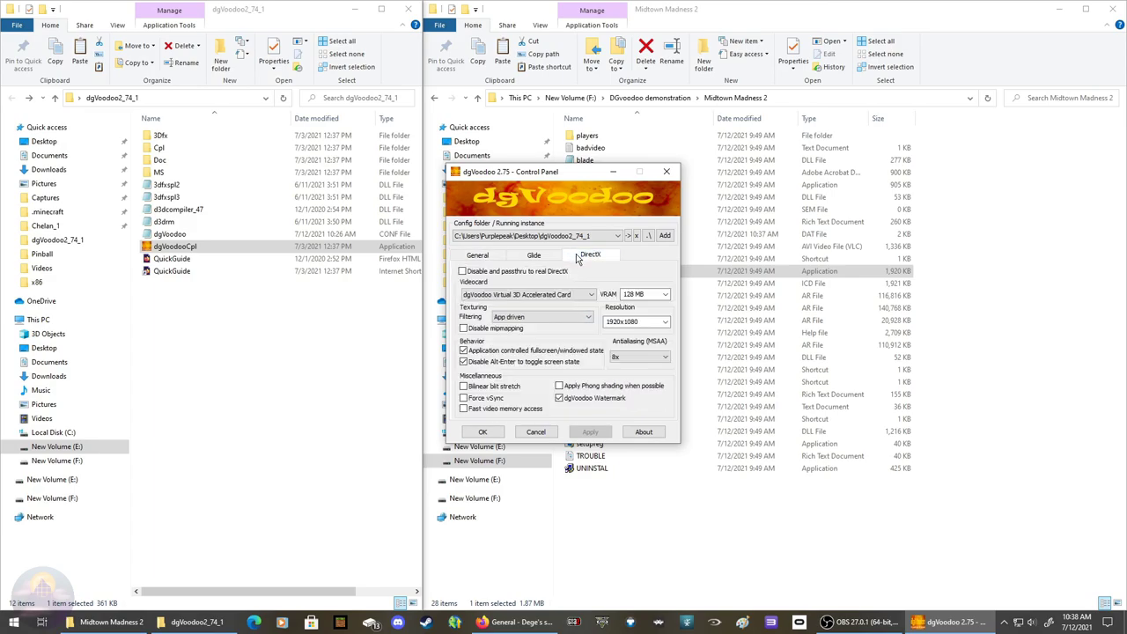
mouse_move(588, 288)
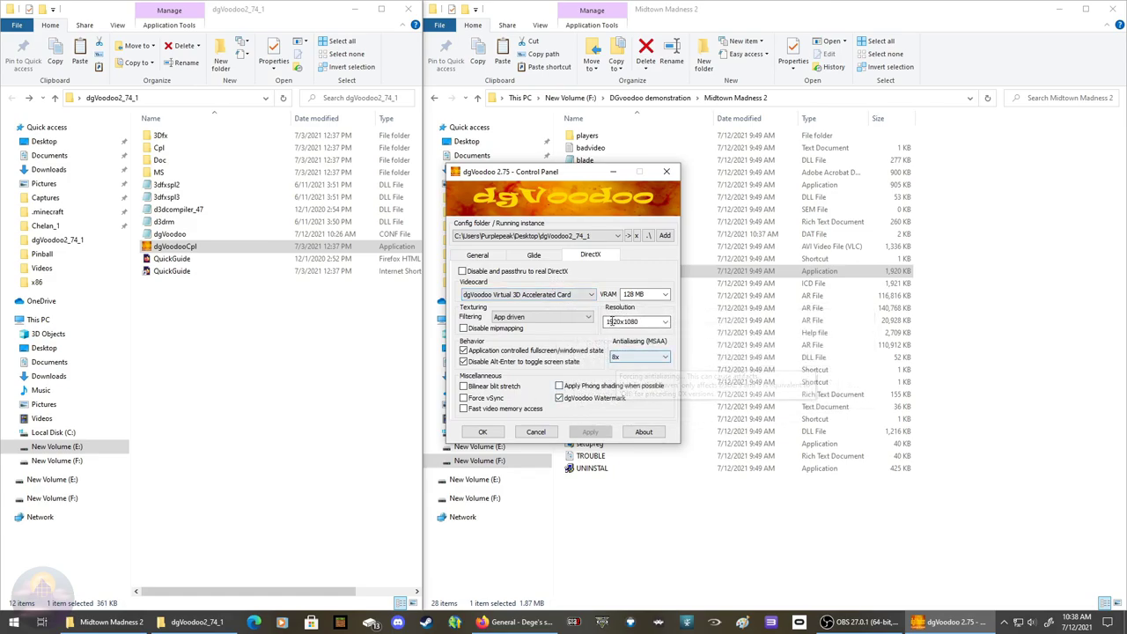
left_click(590, 296)
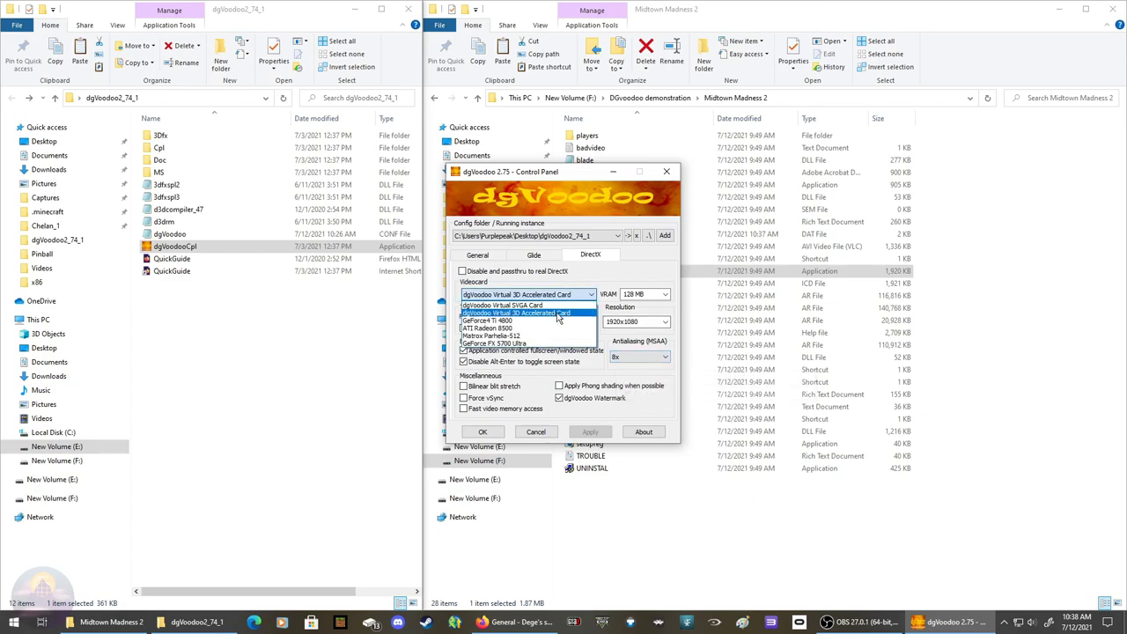
left_click(557, 318)
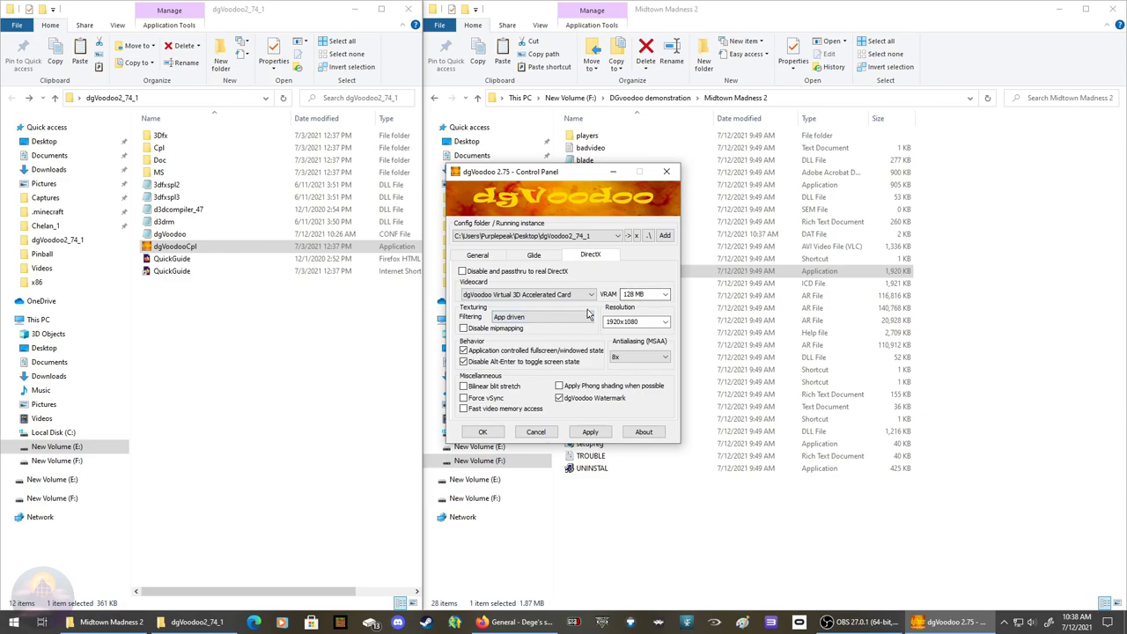
left_click(590, 431)
left_click(484, 431)
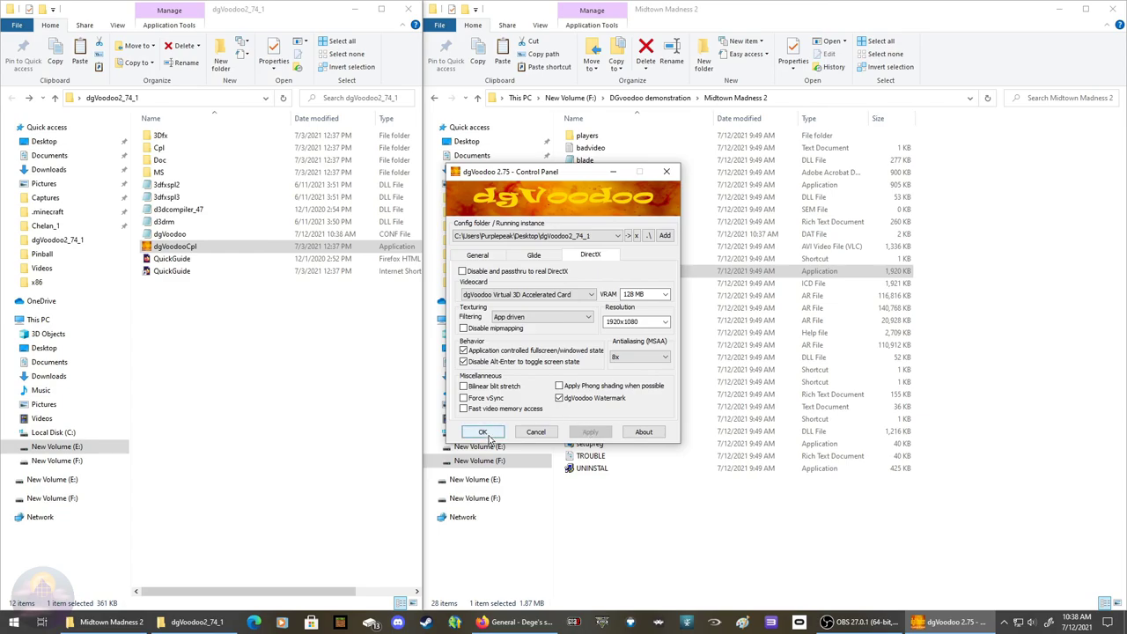
Copy the dgVoodoo CONF file from dgVoodoo2_74_1 into the Midtown Madness 2 game folder.
left_click(313, 385)
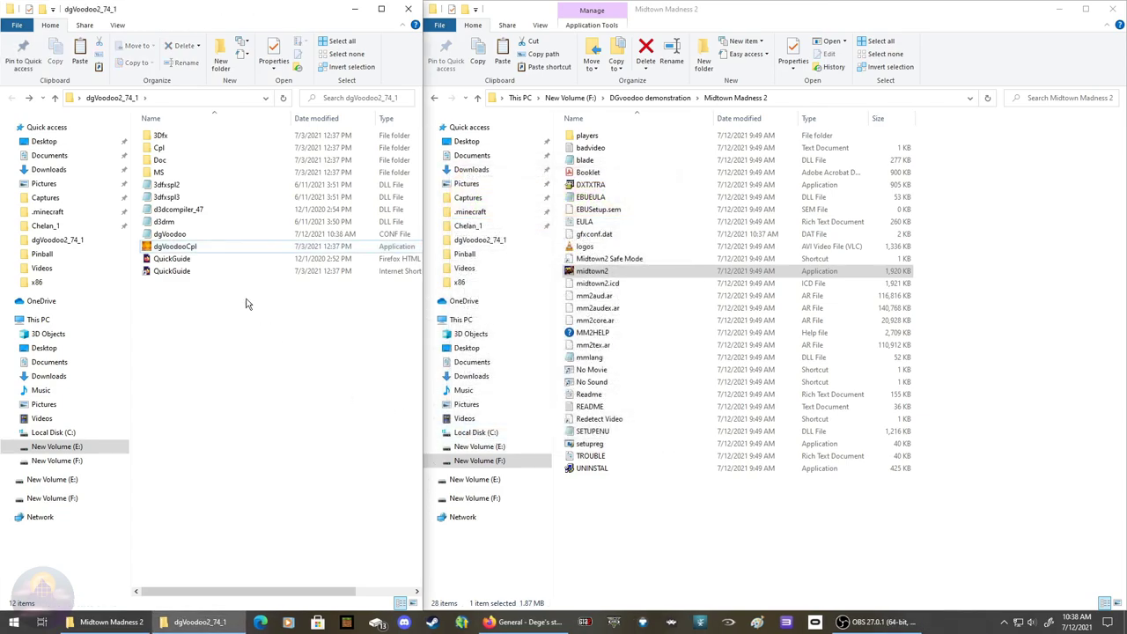
left_click(181, 234)
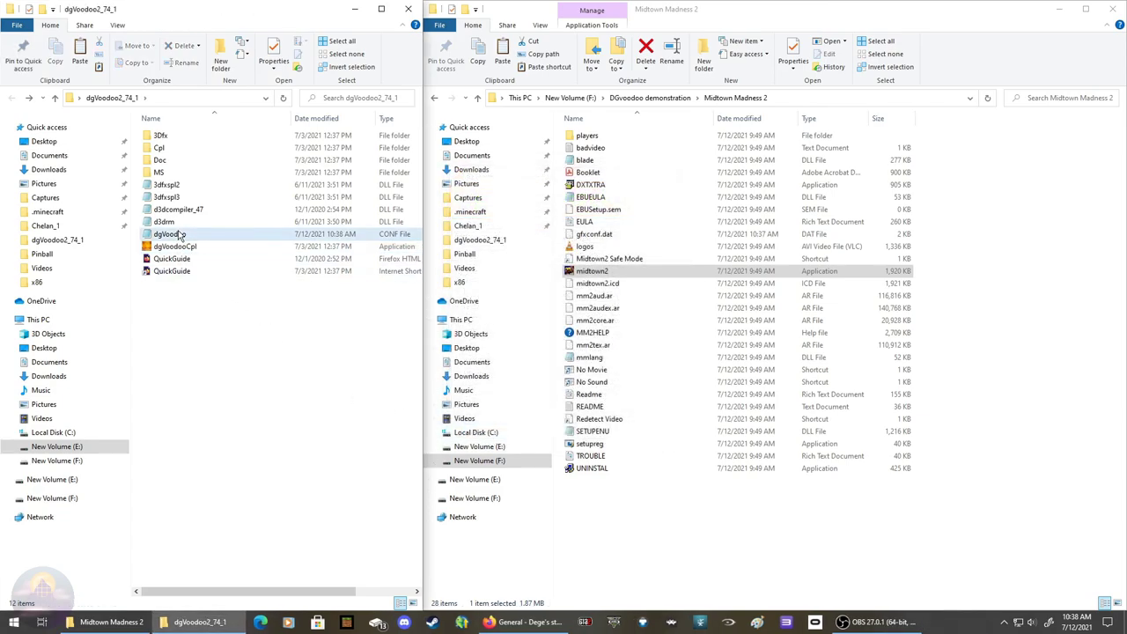
right_click(179, 236)
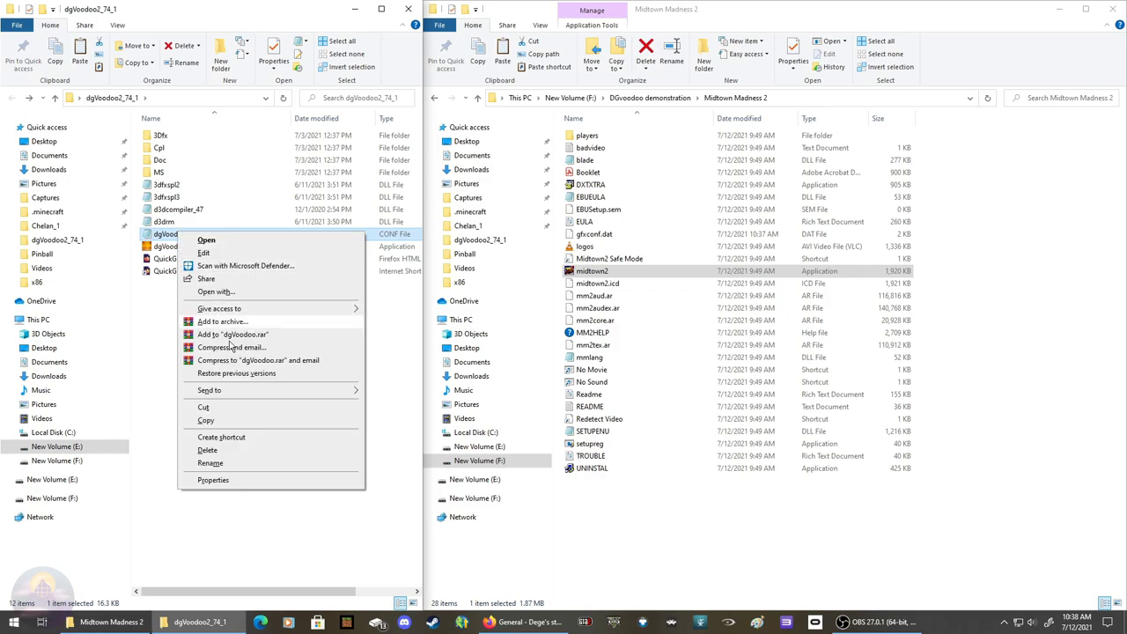
left_click(238, 421)
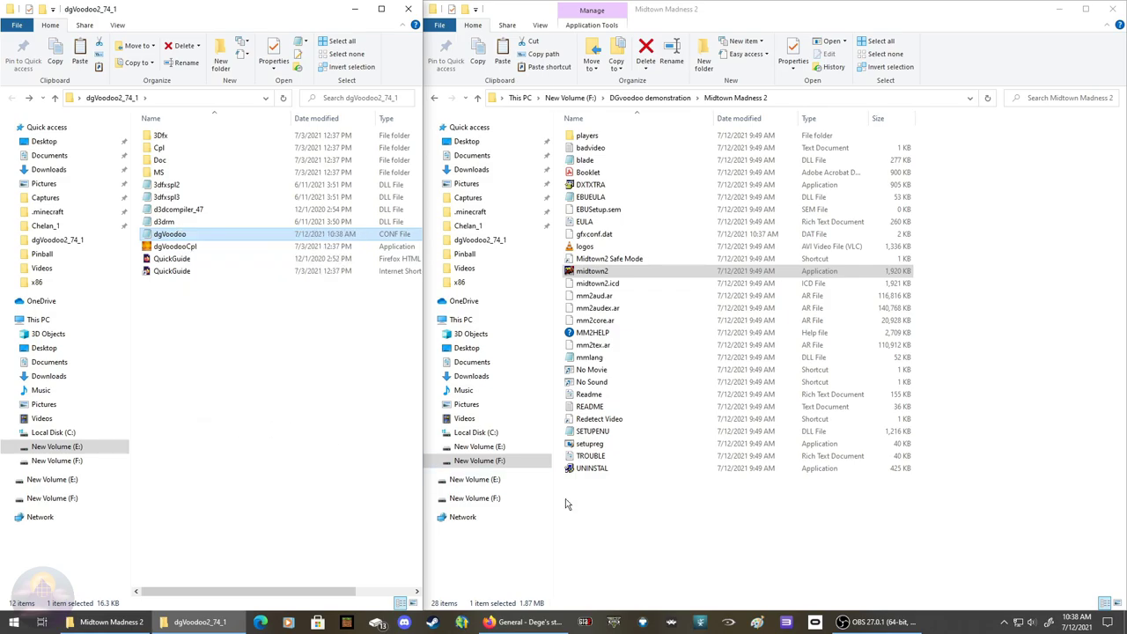
left_click(657, 551)
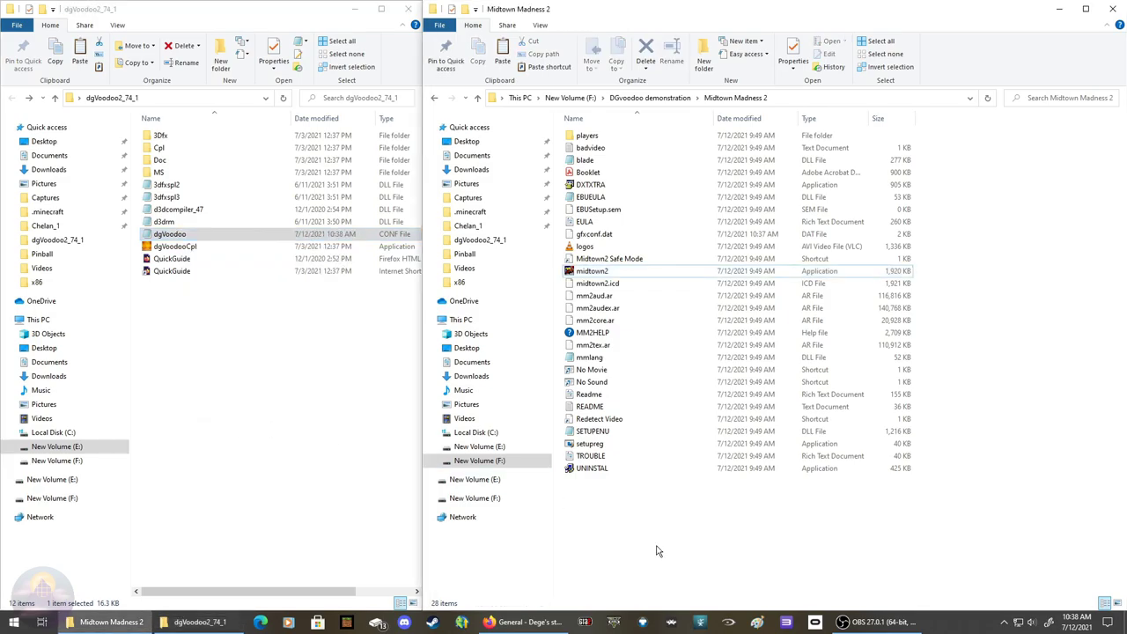
right_click(607, 511)
left_click(653, 397)
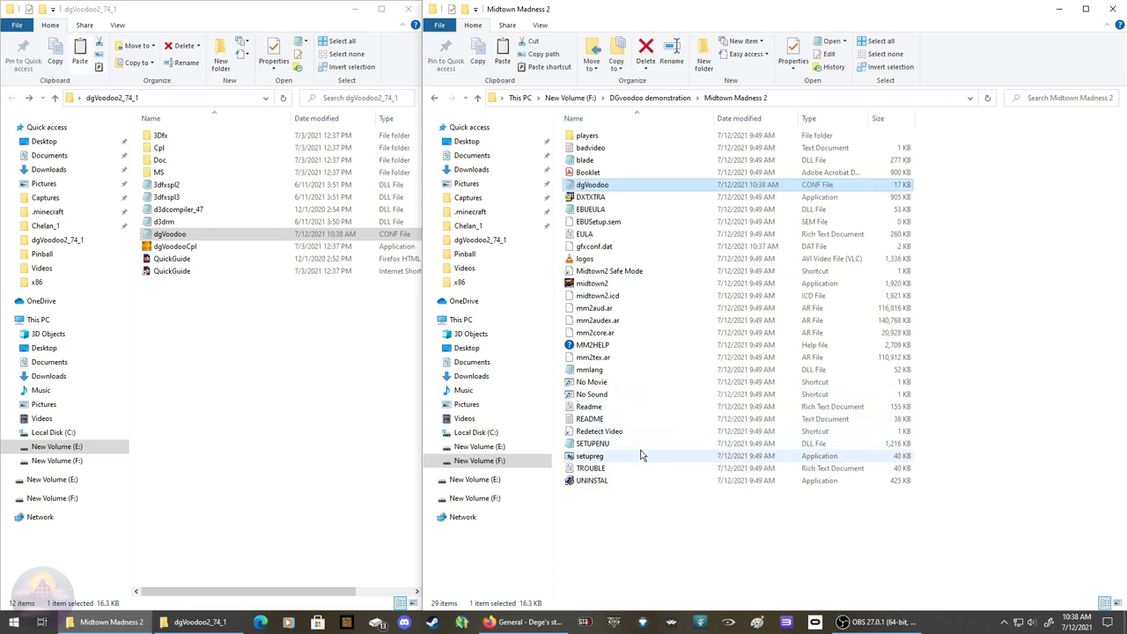
Copy the D3D8, D3DImm and DDraw DLL files from dgVoodoo2_74_1's MS\x86 folder into the Midtown Madness 2 game folder.
left_click(206, 297)
double_click(182, 175)
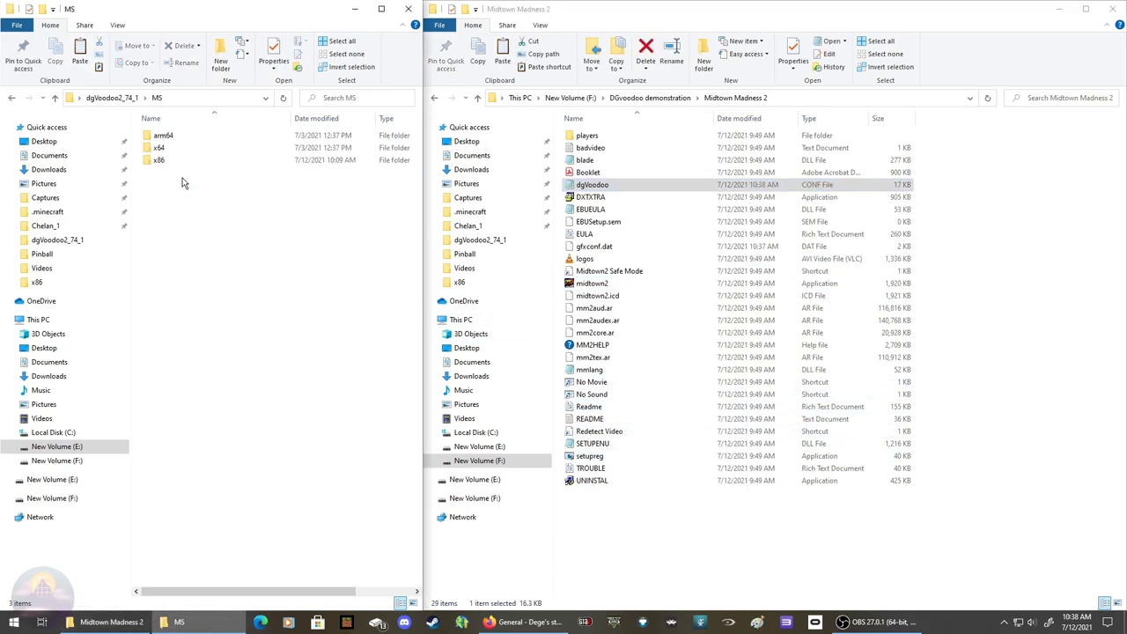
double_click(184, 162)
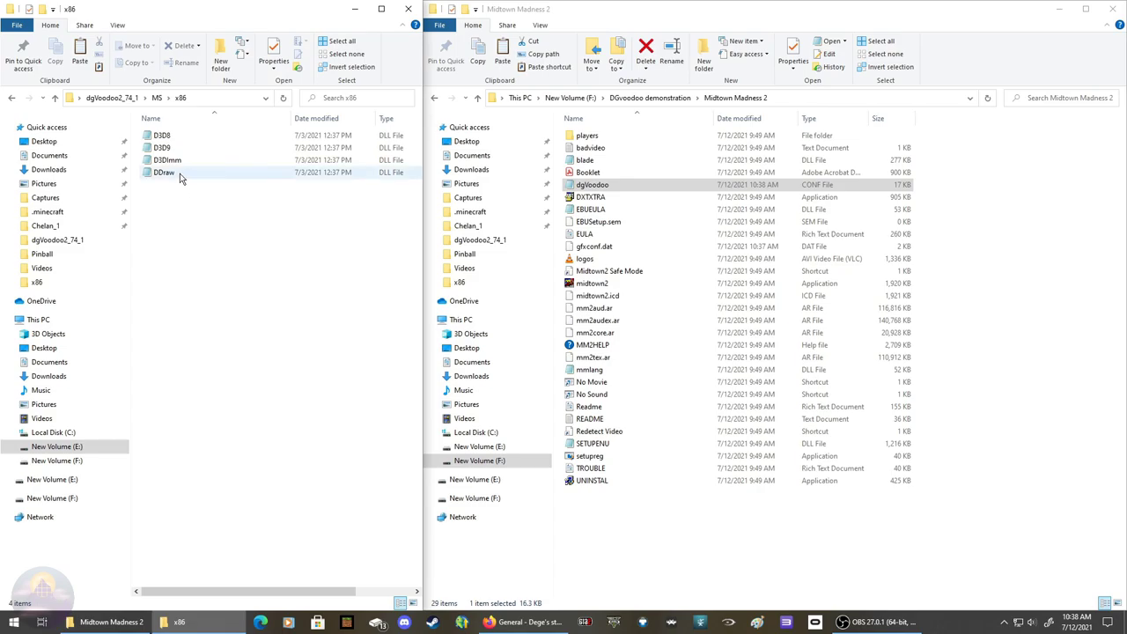
left_click(180, 172)
left_click(185, 163, "ctrl")
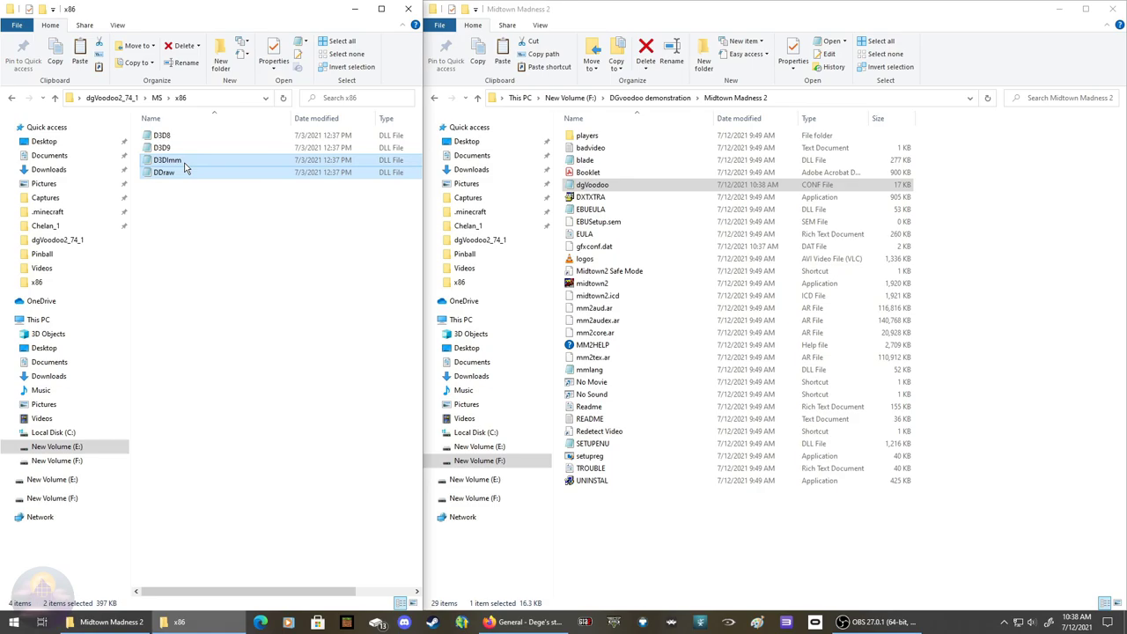
left_click(174, 134, "ctrl")
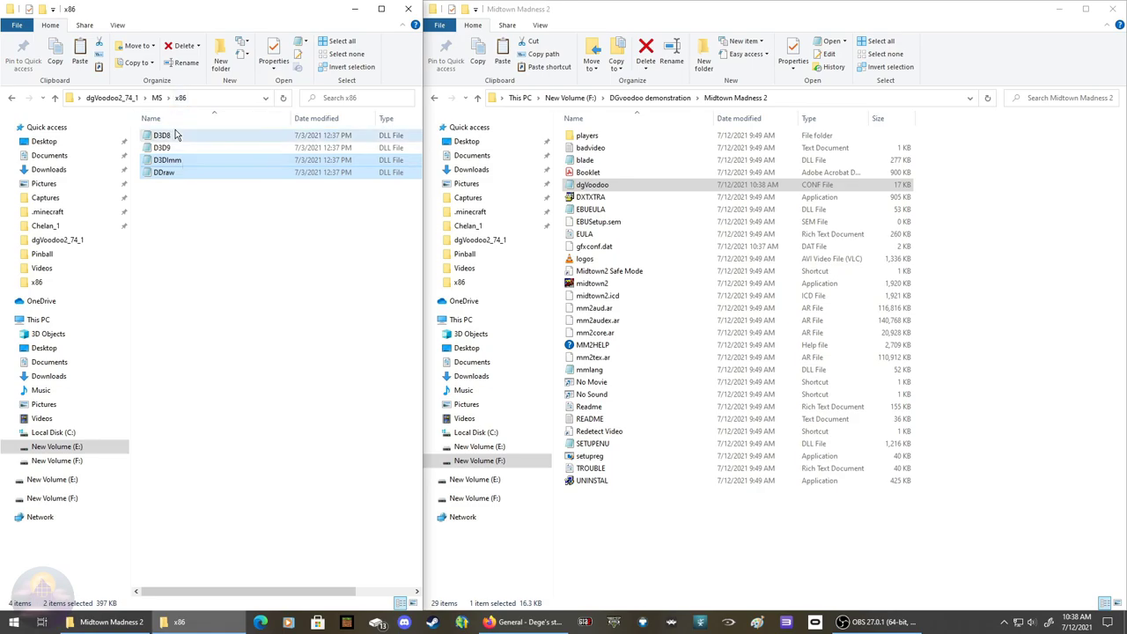
right_click(174, 134)
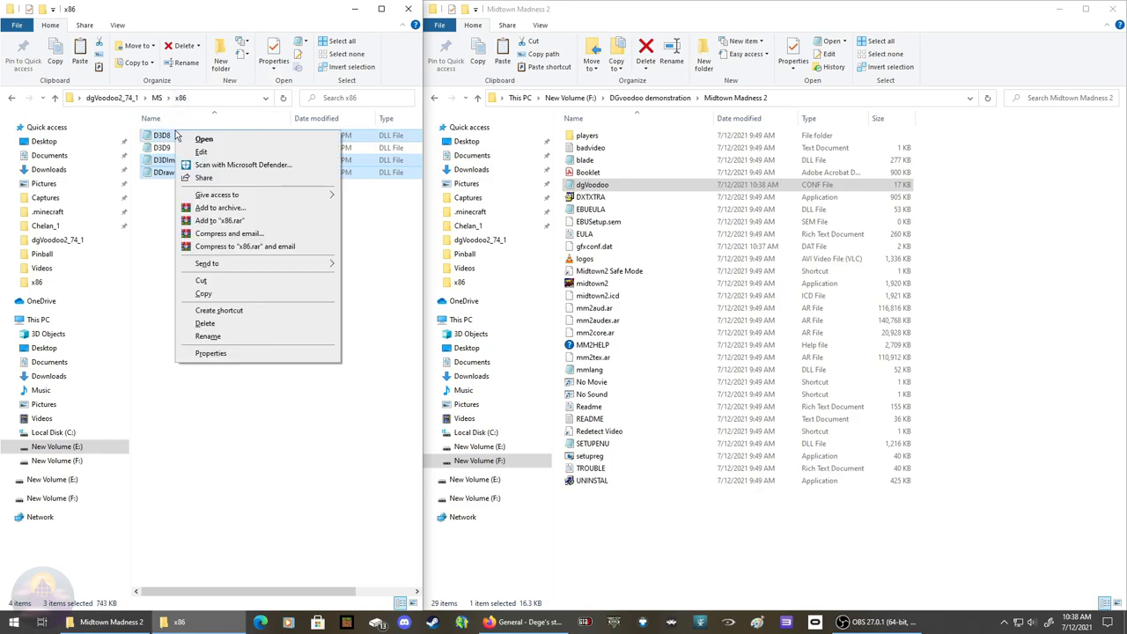
left_click(221, 291)
right_click(700, 528)
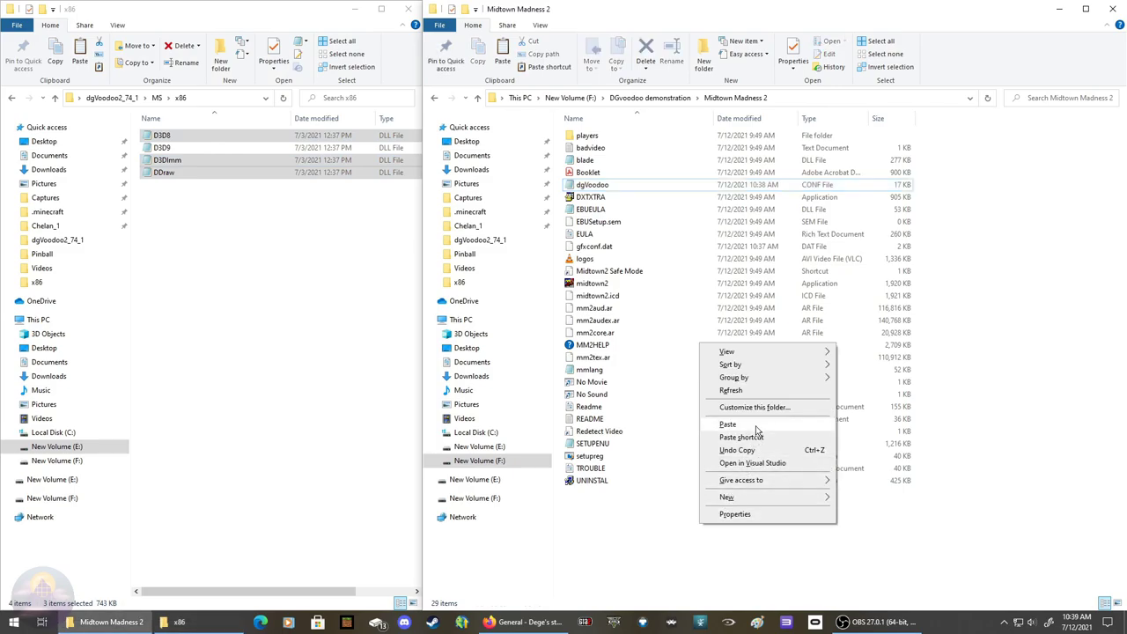
left_click(729, 424)
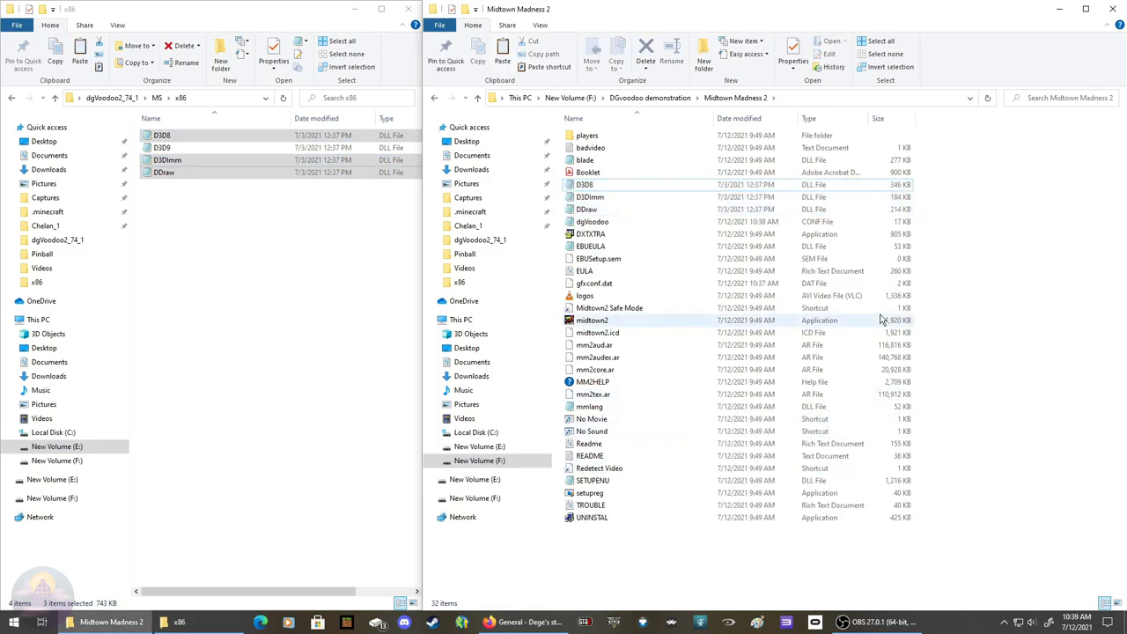
Set the midtown2 application to run in compatibility mode for Windows XP (Service Pack 2) and apply the change.
right_click(592, 321)
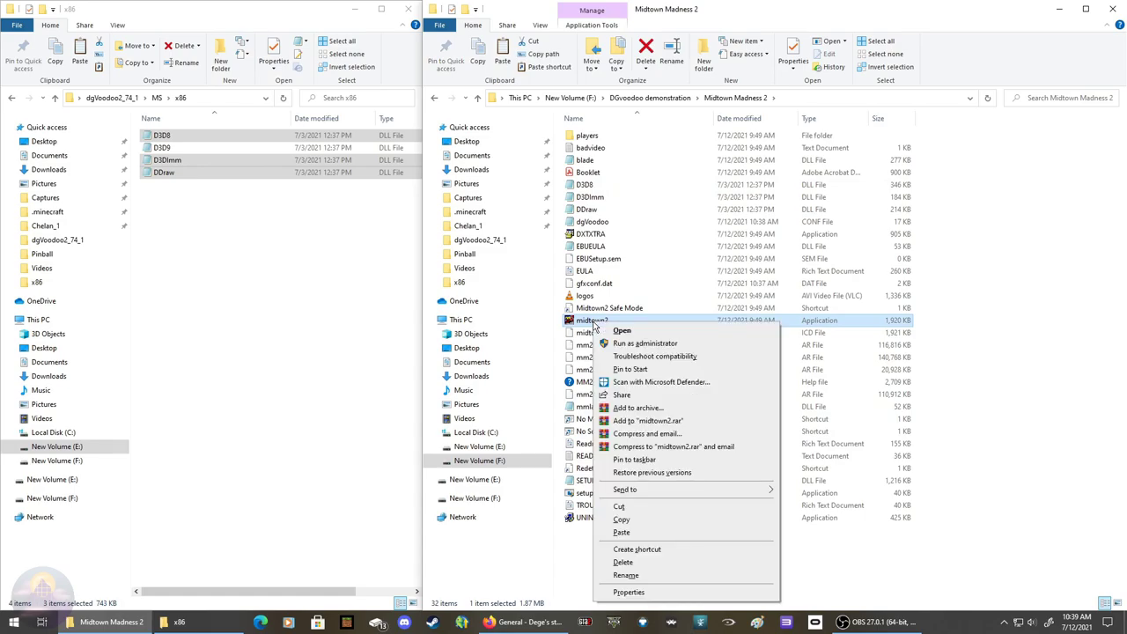
left_click(629, 592)
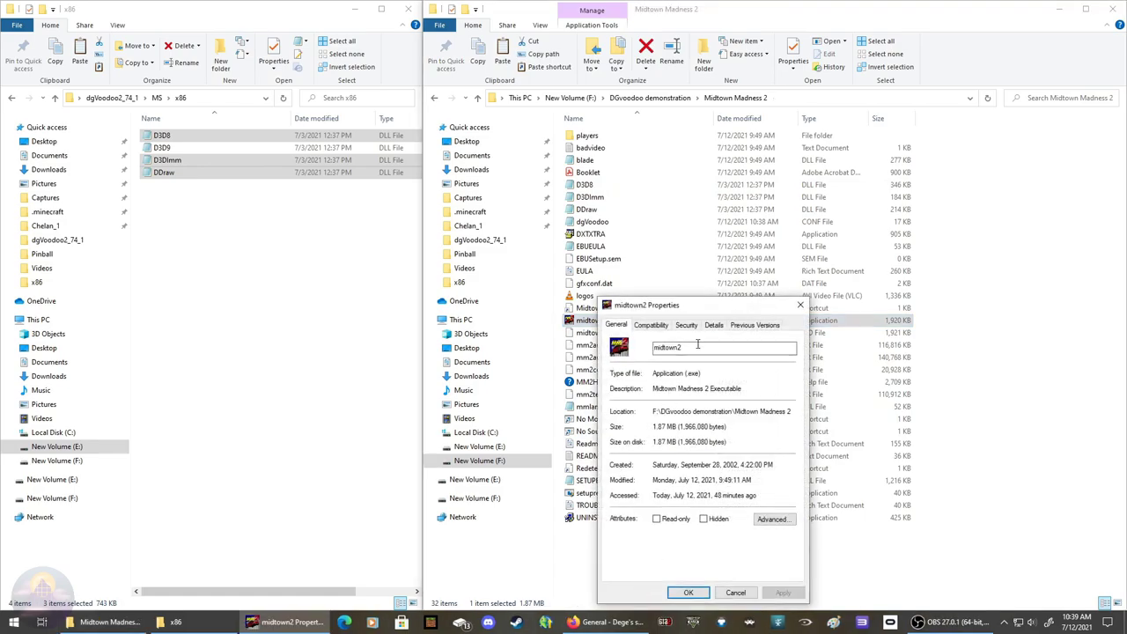
left_click(663, 327)
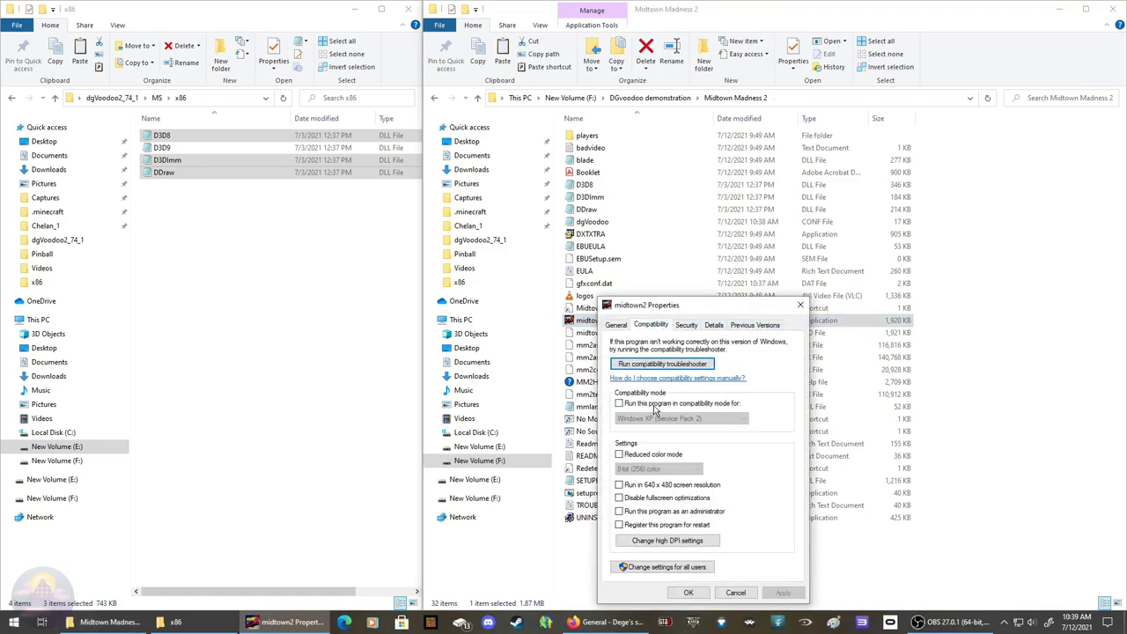
left_click(672, 406)
left_click(676, 420)
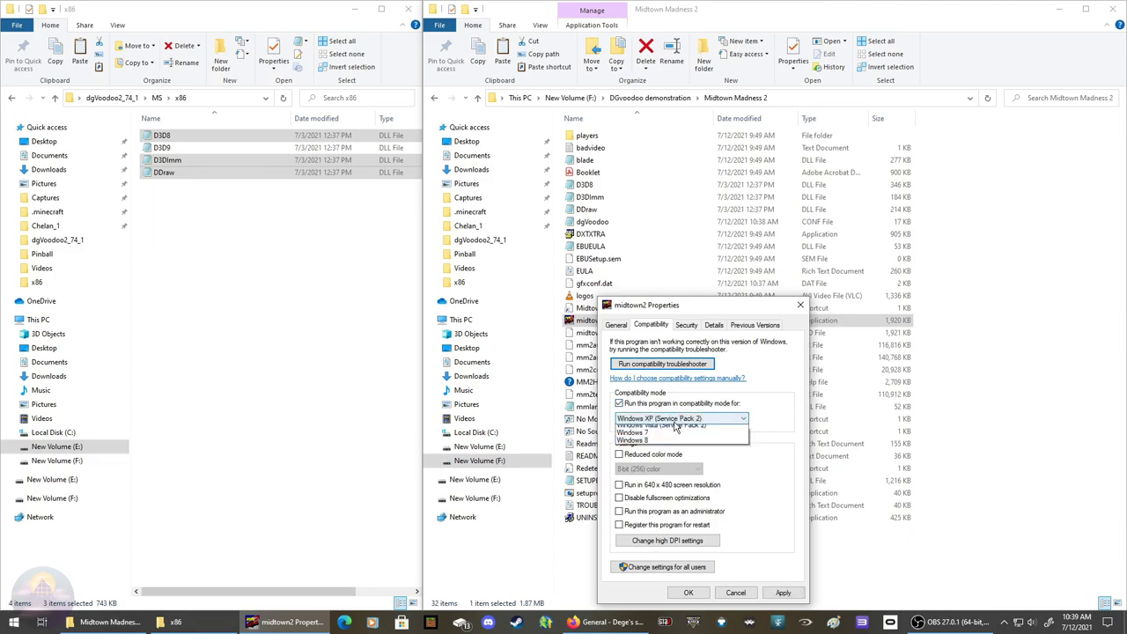
left_click(676, 445)
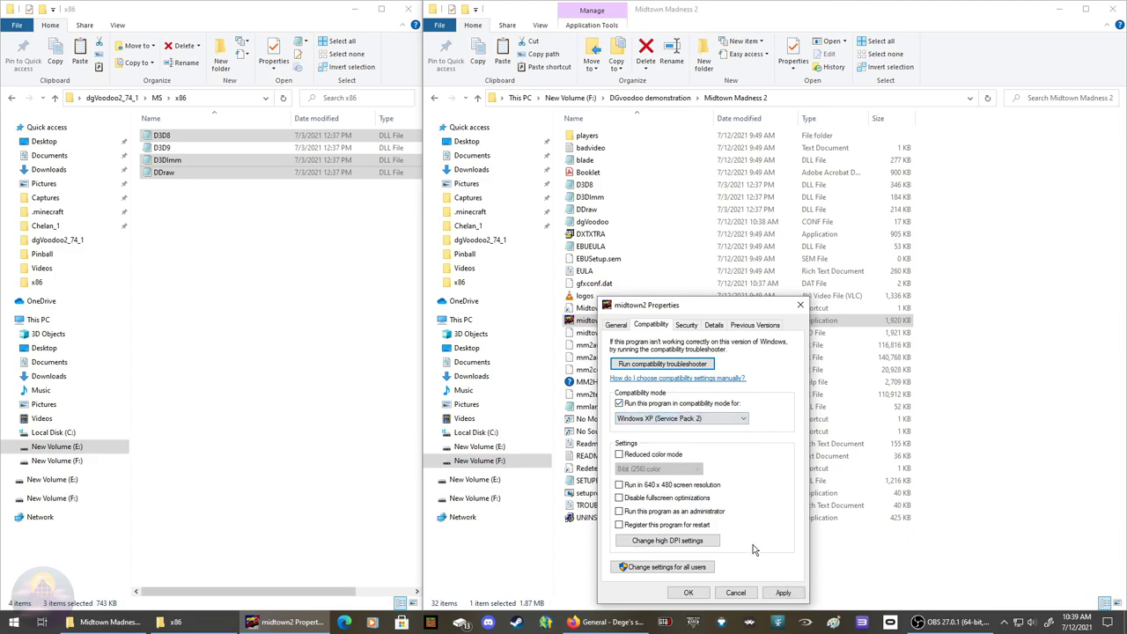
left_click(782, 593)
left_click(686, 595)
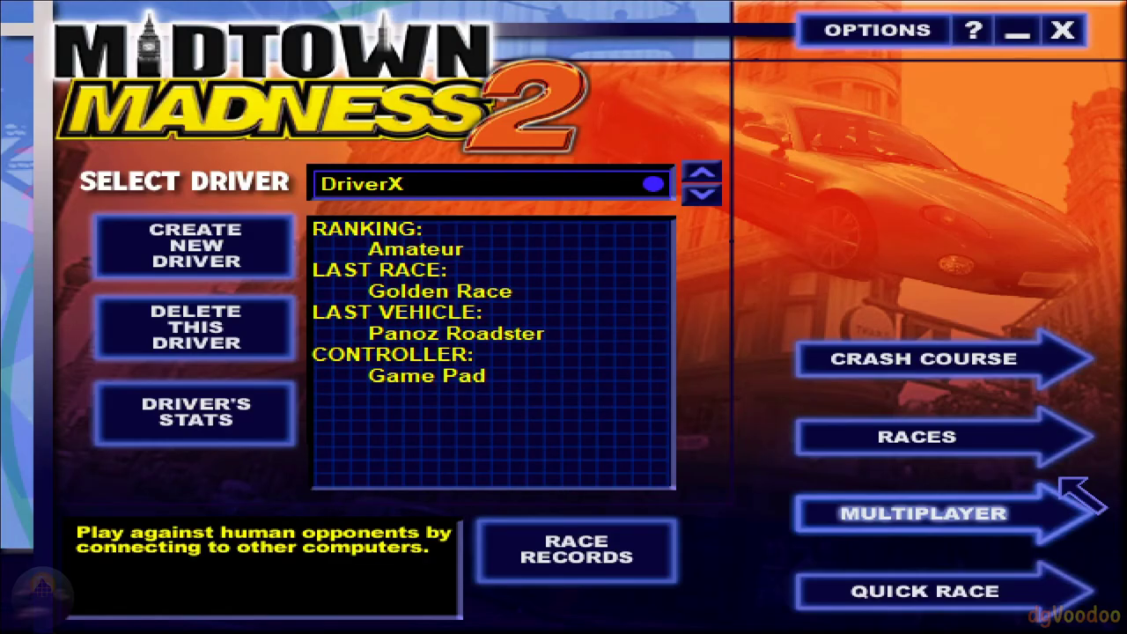
Review the display, renderer and resolution settings in Midtown Madness 2's graphics options and return to the main menu.
left_click(845, 28)
left_click(869, 589)
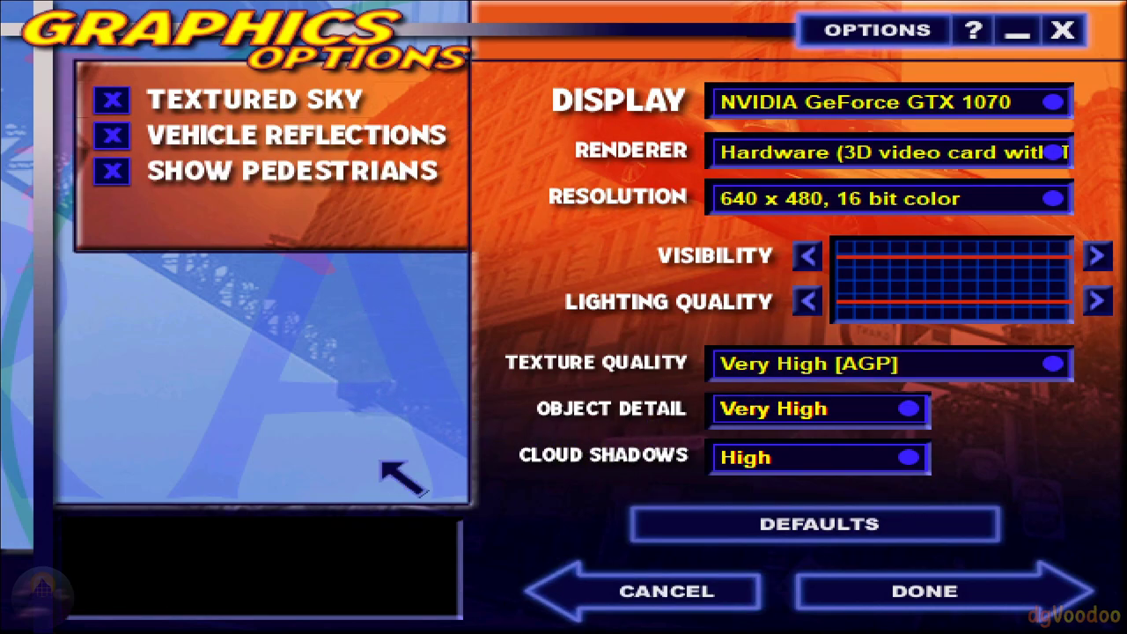
left_click(924, 588)
left_click(581, 595)
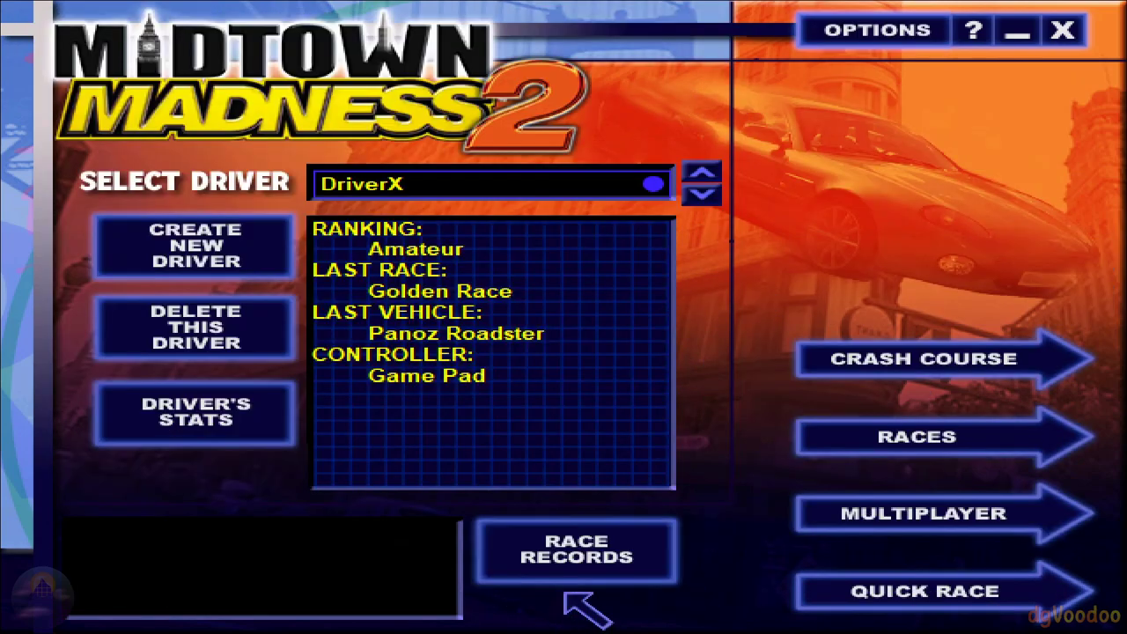
Start a quick race, drive the car through the first few checkpoints to test the rendering, and pause the race.
left_click(963, 593)
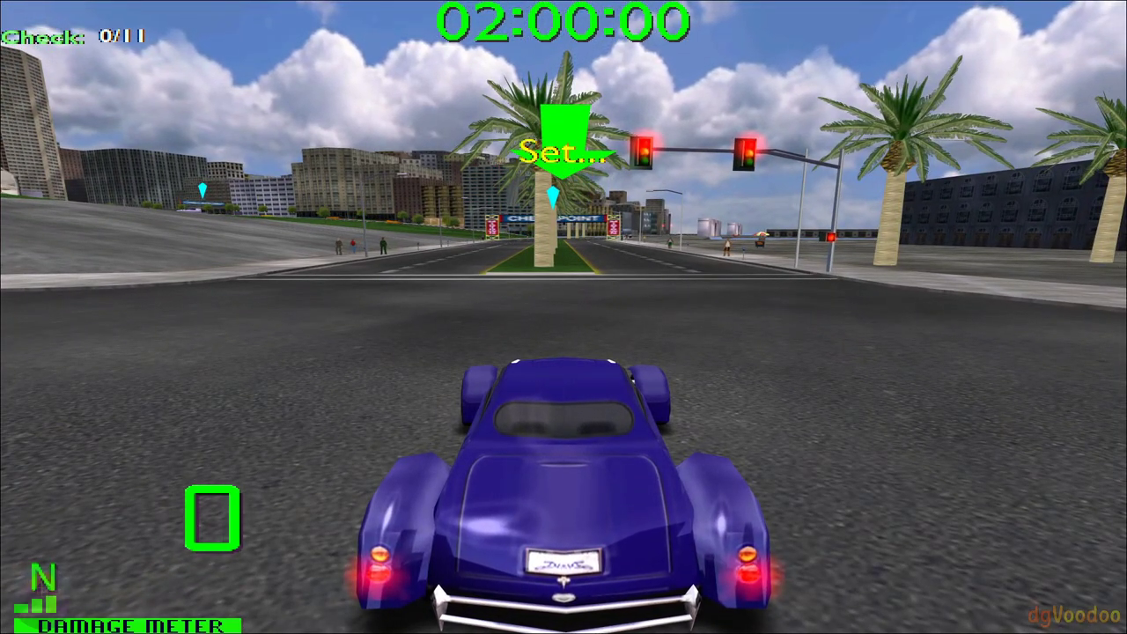
key("Up")
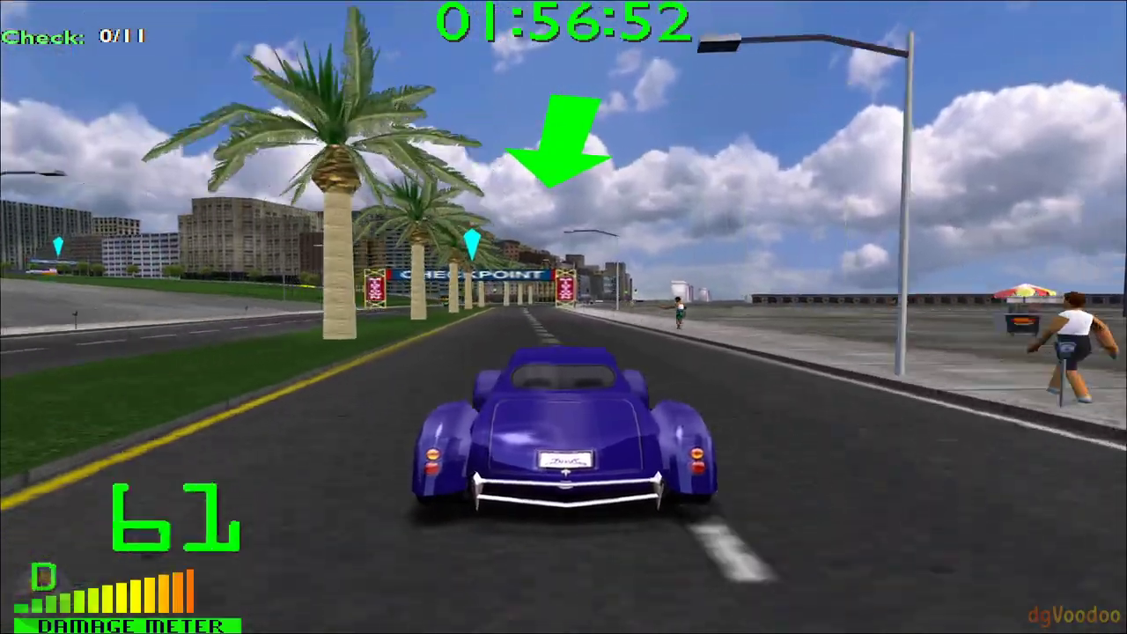
key("Up")
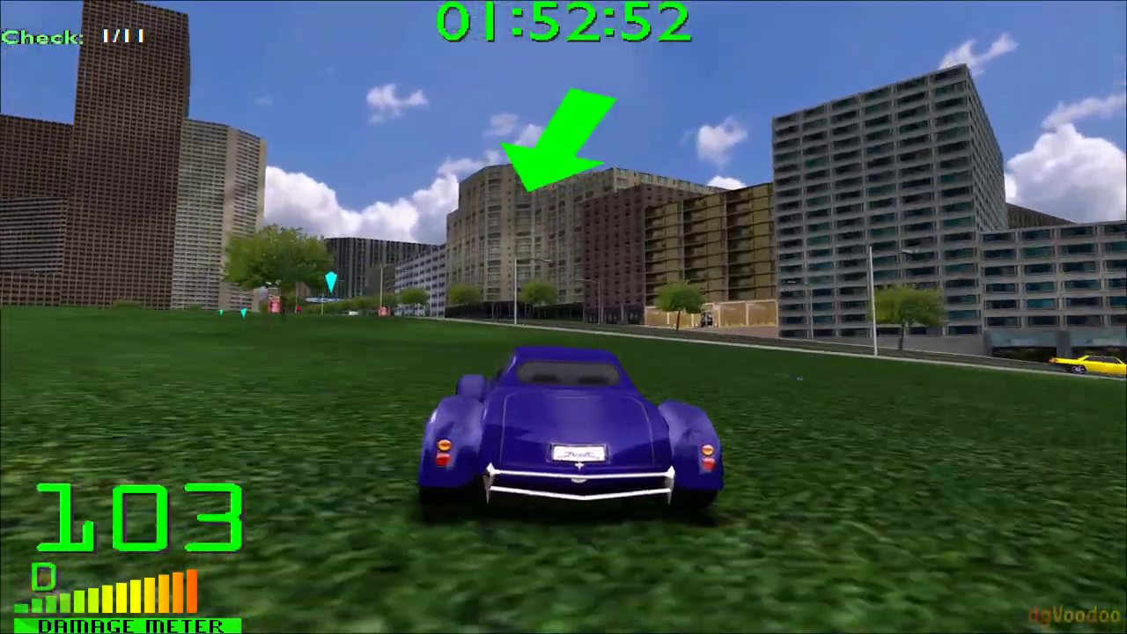
key("Left")
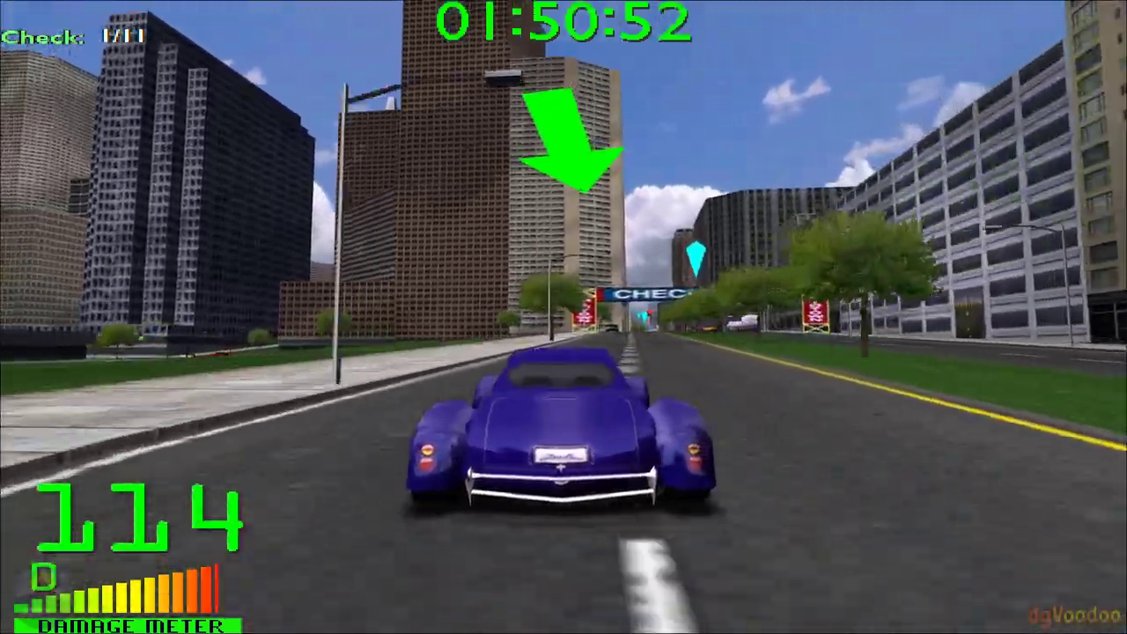
key("Up")
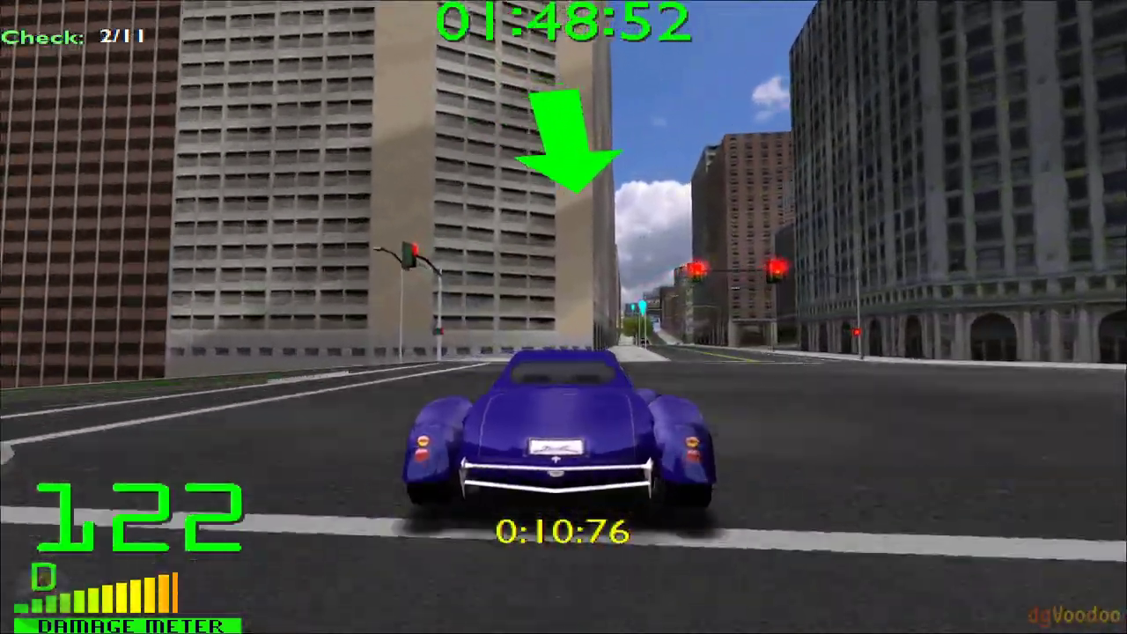
key("Right")
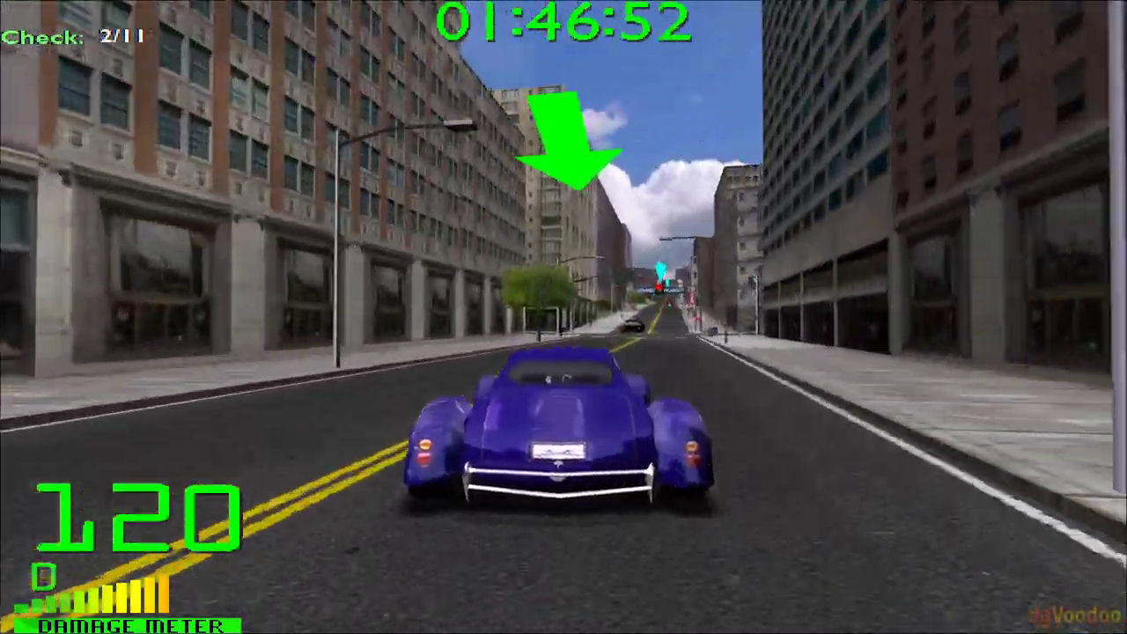
key("Right")
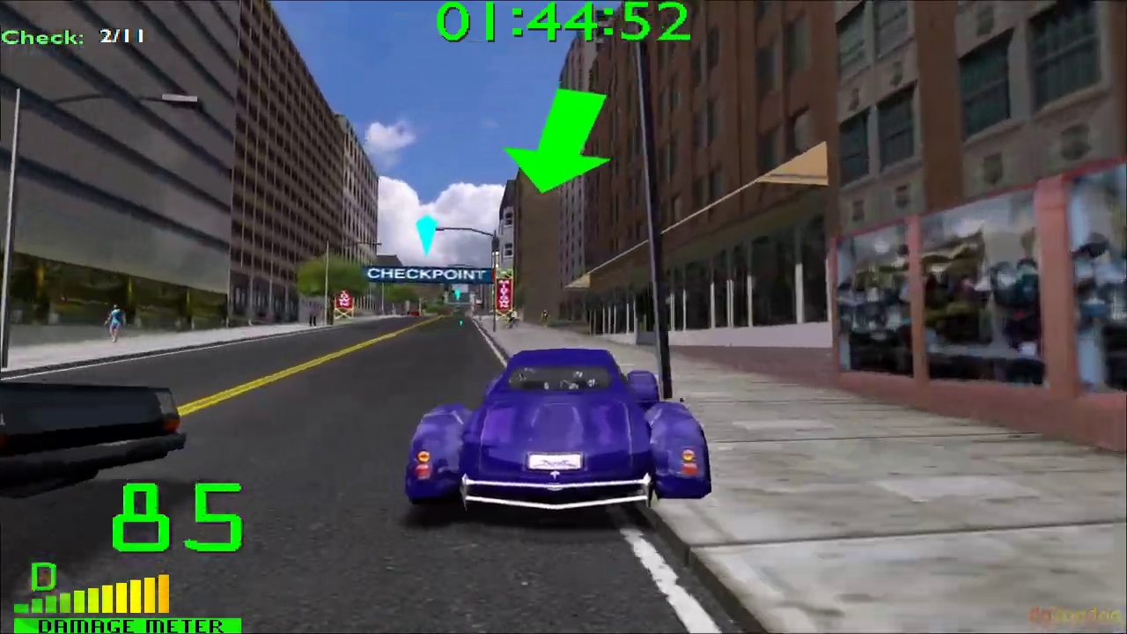
key("Left")
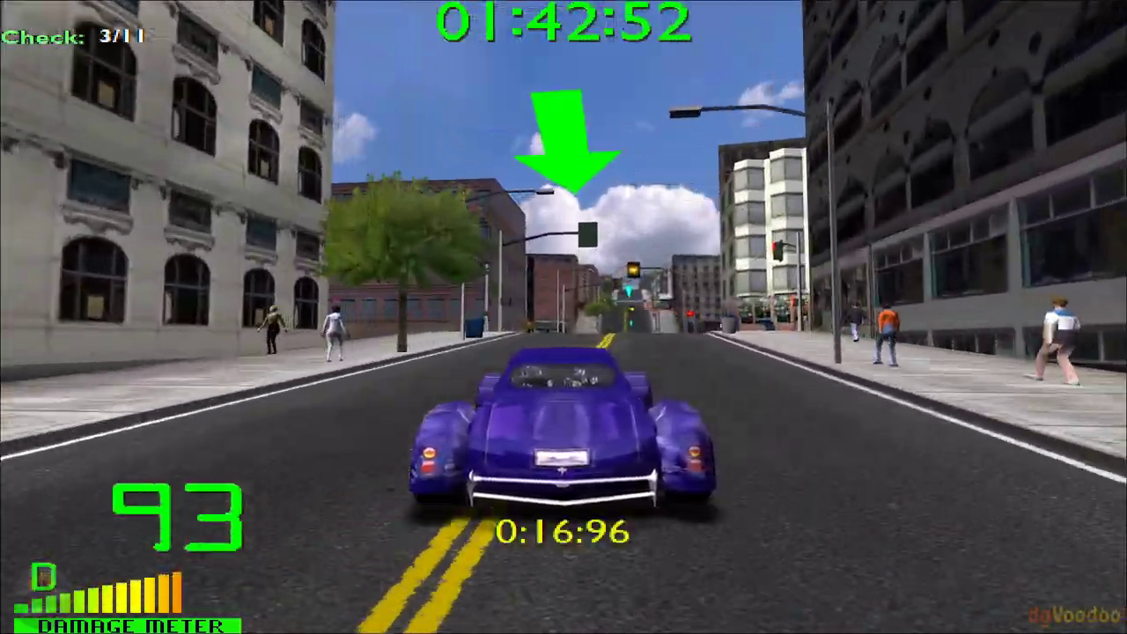
key("Right")
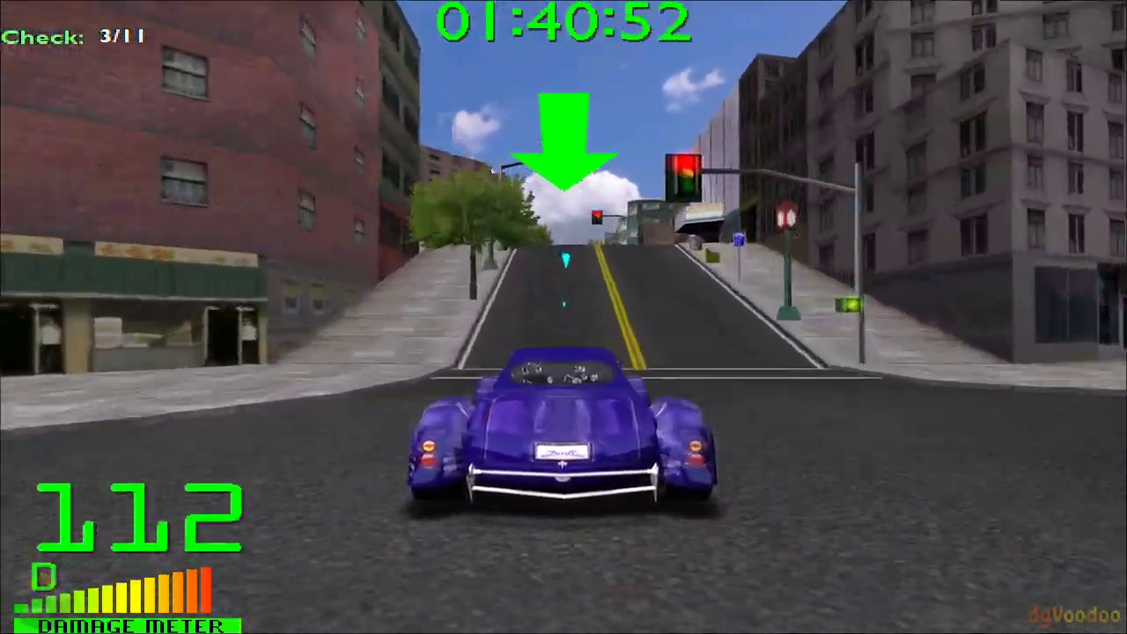
key("Up")
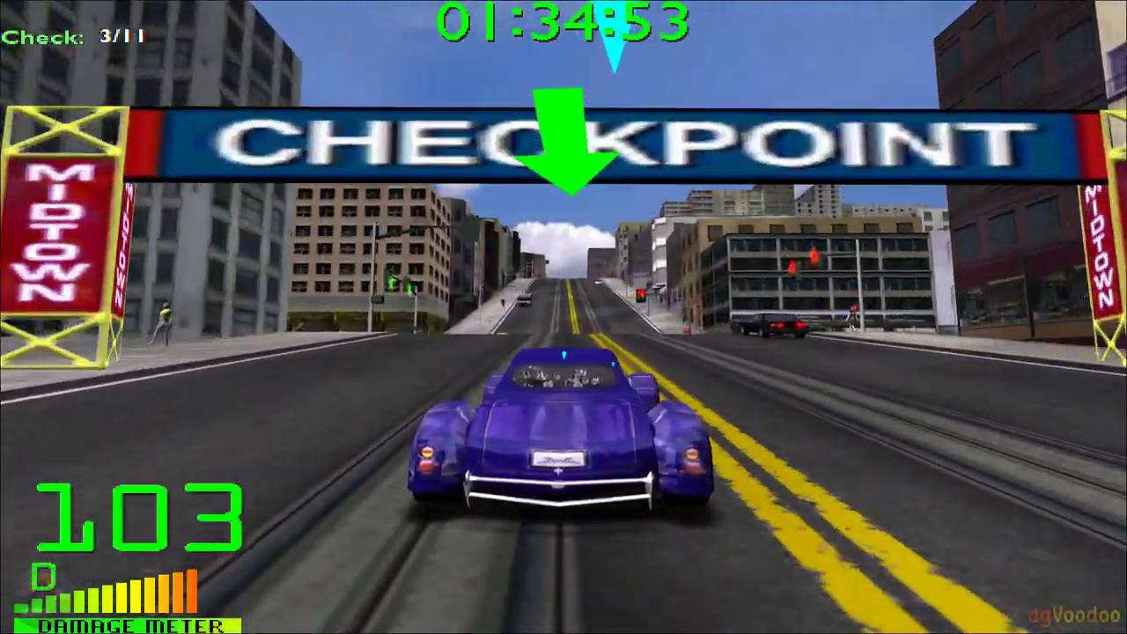
key("Escape")
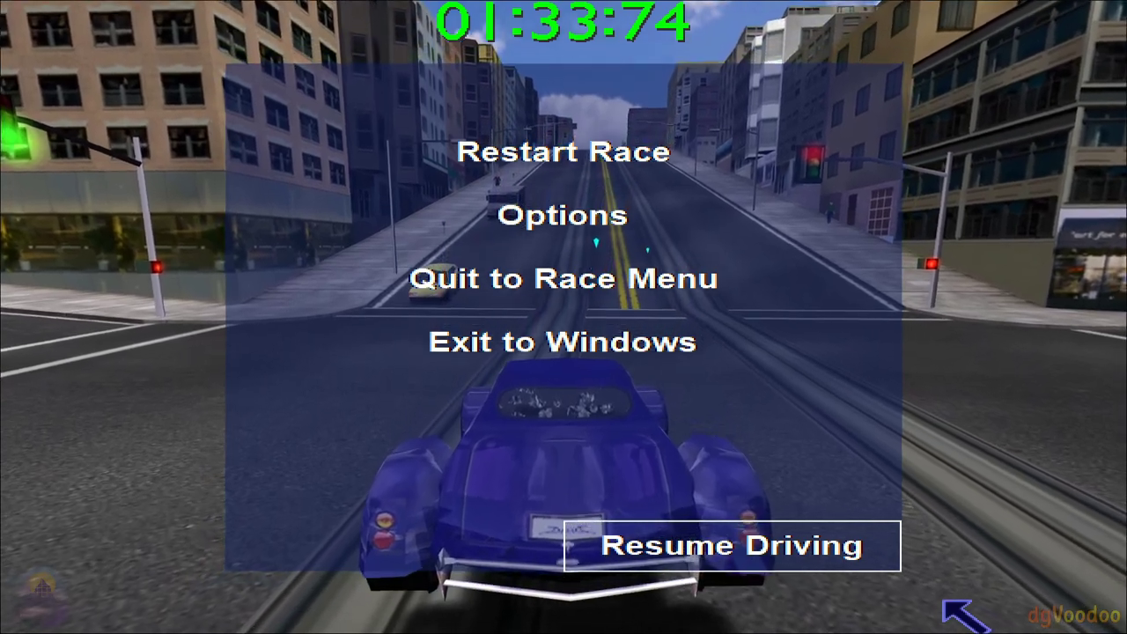